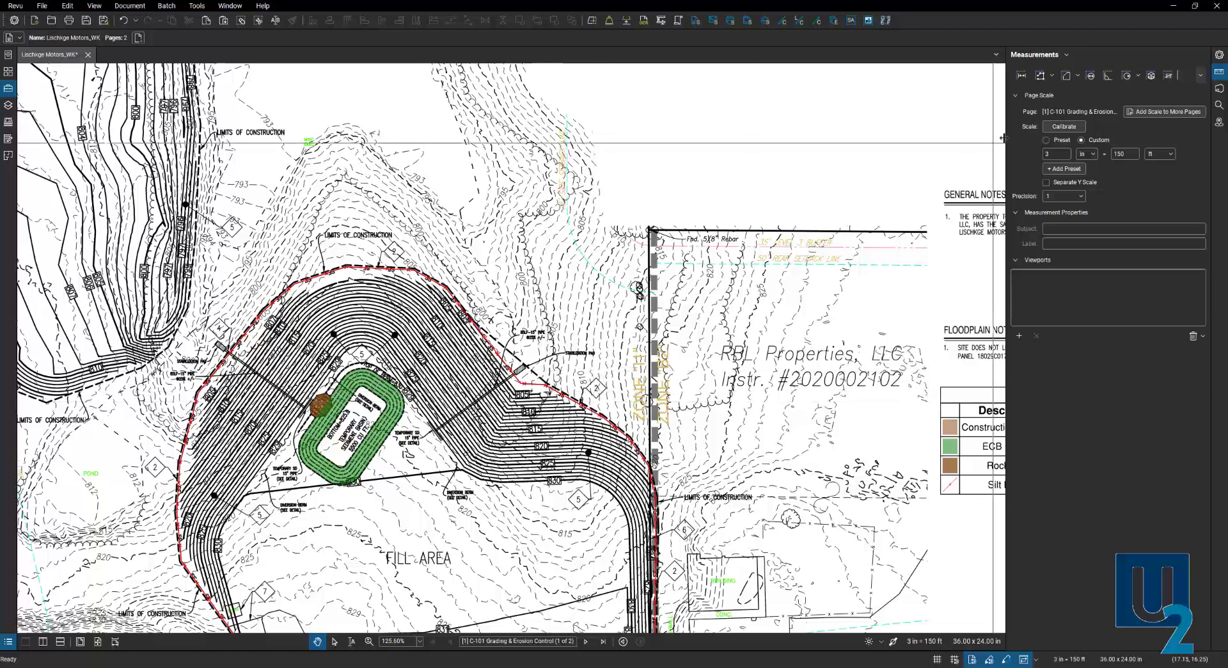
# - Bring up the Polylength measurement tool on the grading sheet at the 3 in = 150 ft scale
pyautogui.press('ctrl')
pyautogui.press('ctrl')
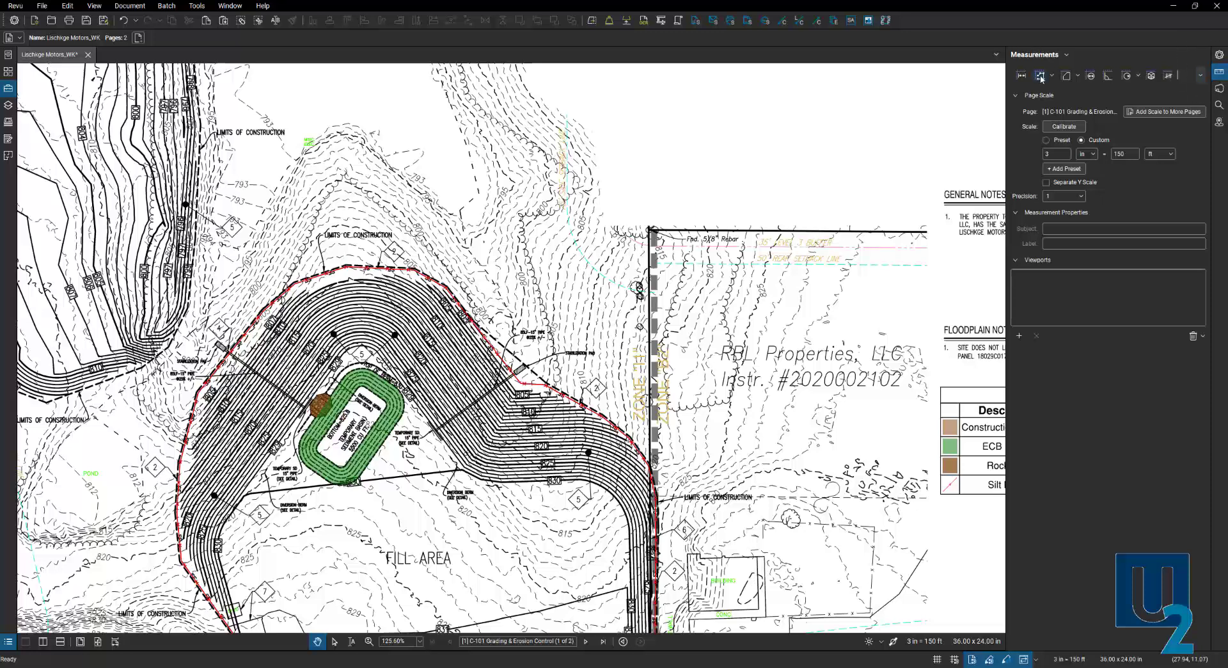
pyautogui.press('ctrl')
# - Draw a red polylength measurement through several points above the General Notes
pyautogui.click(1040, 76)
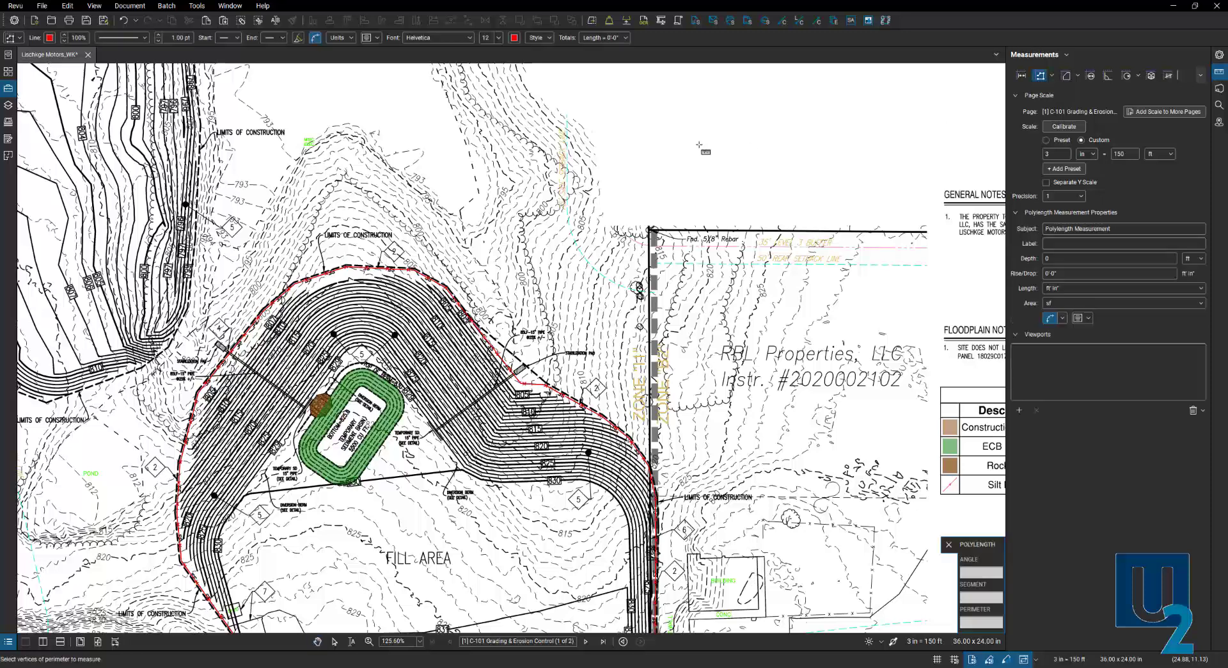
pyautogui.click(614, 116)
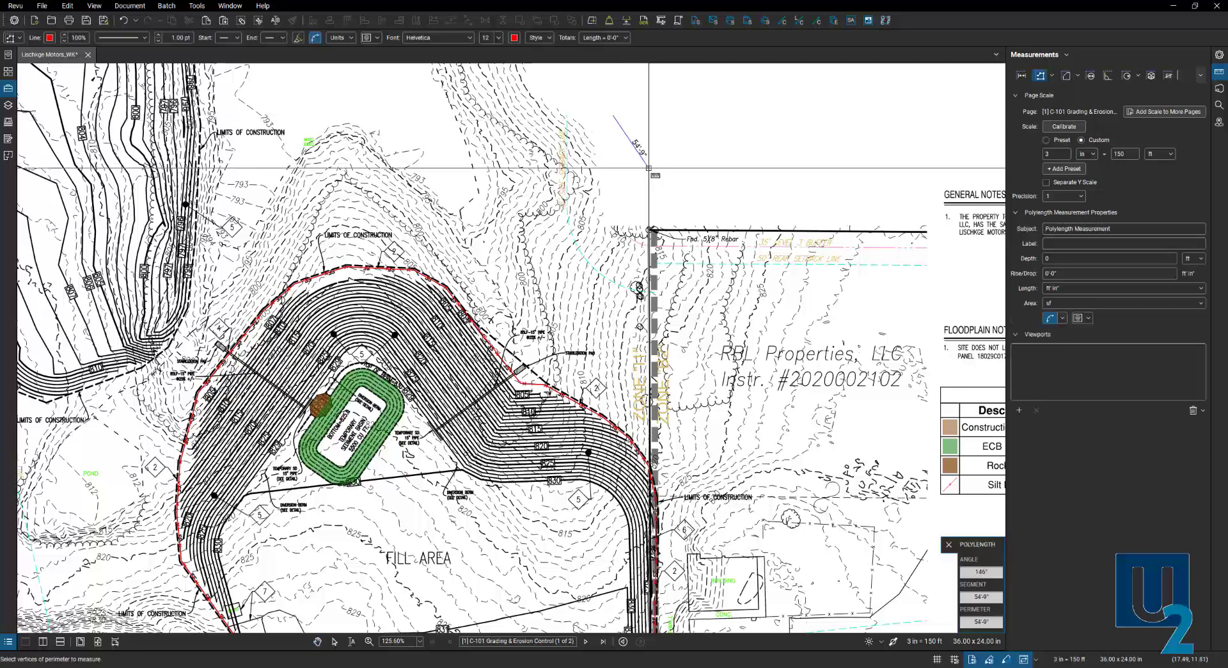
pyautogui.click(648, 167)
pyautogui.click(708, 185)
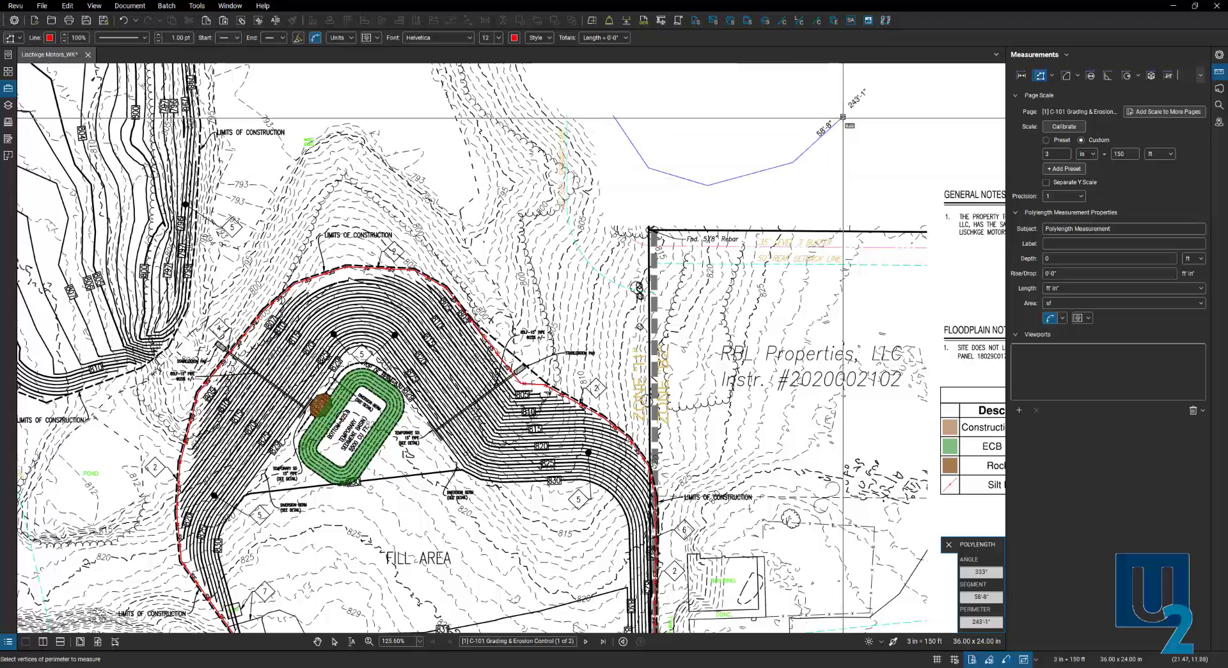
pyautogui.doubleClick(843, 116)
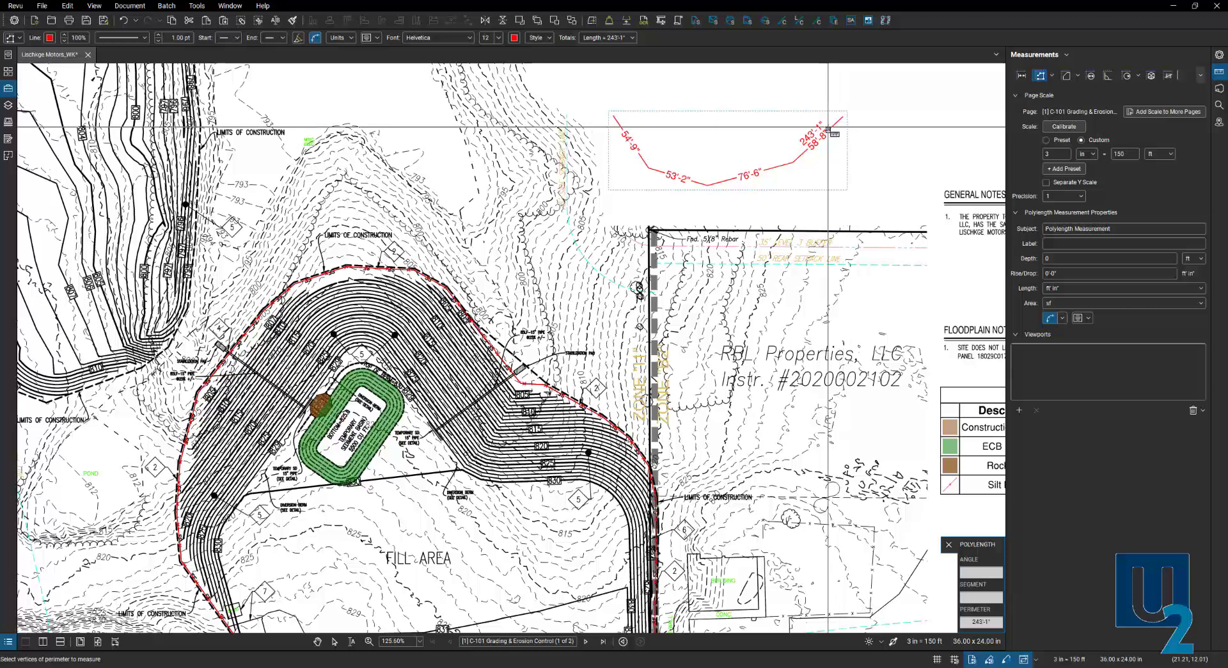
pyautogui.press('Escape')
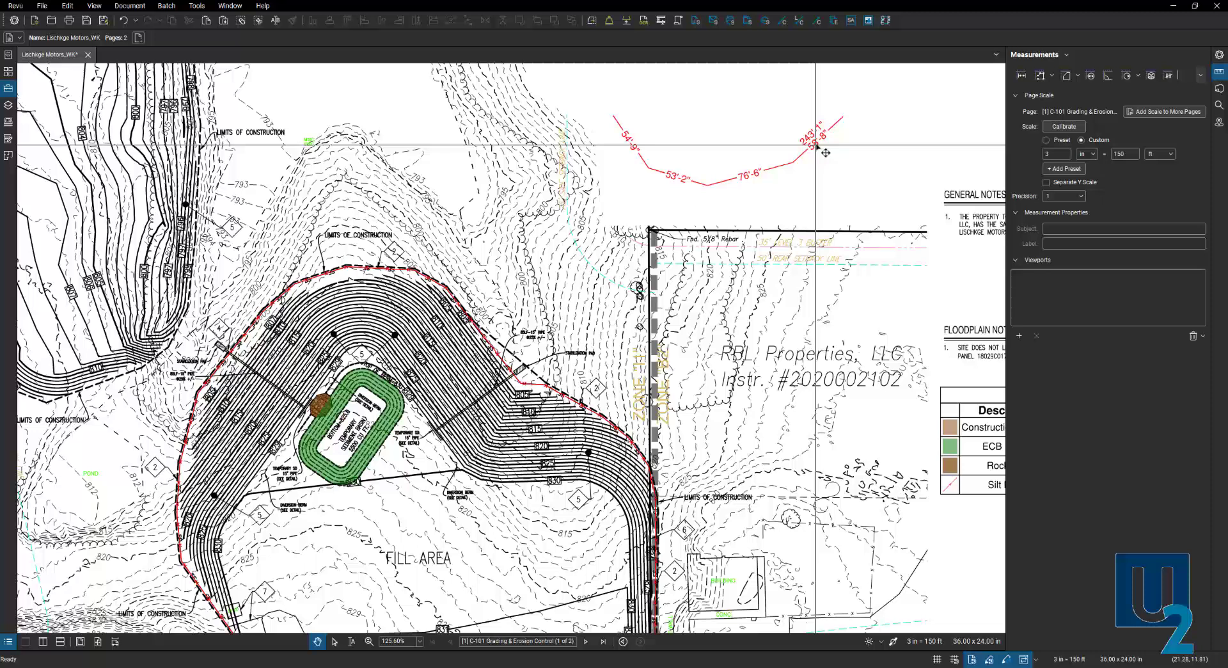
# - Move, remove and add polylength vertices so it totals 244'-7", then open its properties
pyautogui.click(779, 167)
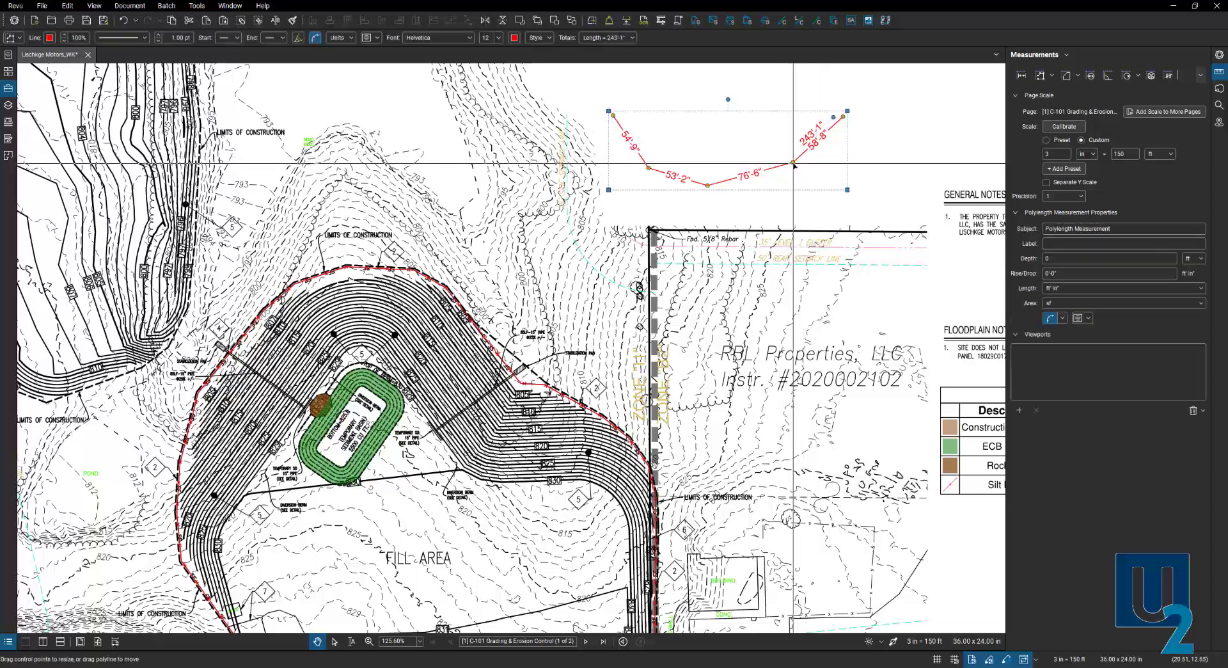
pyautogui.moveTo(793, 164)
pyautogui.mouseDown()
pyautogui.moveTo(798, 182)
pyautogui.moveTo(791, 167)
pyautogui.mouseUp()
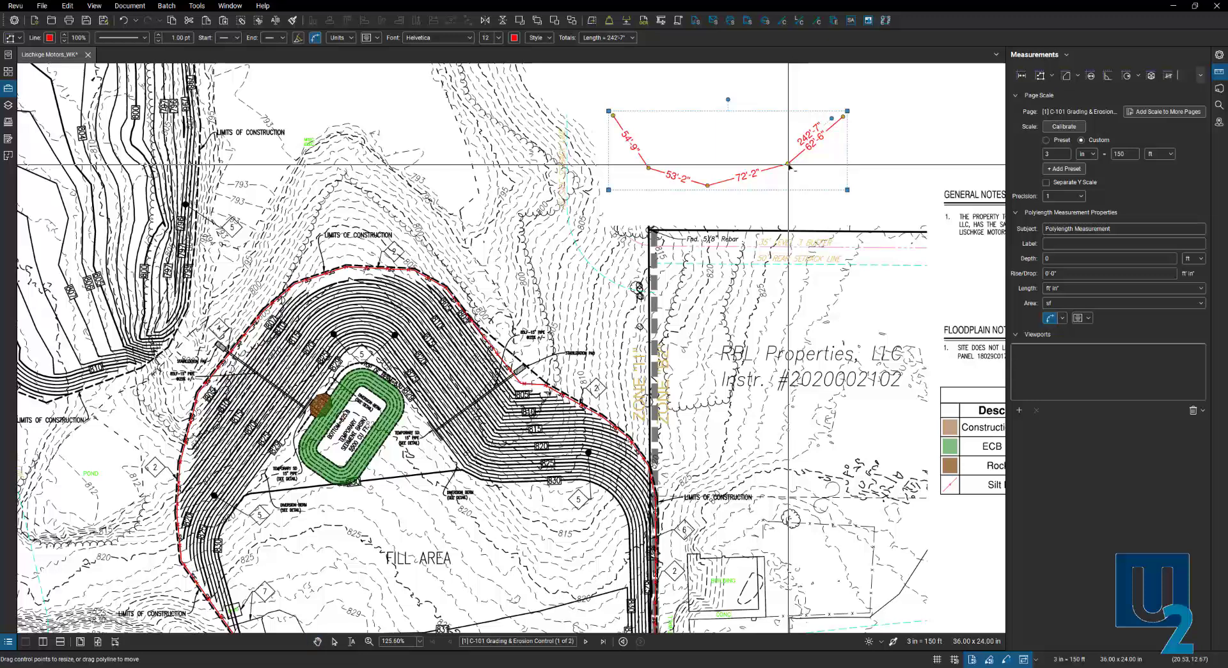
pyautogui.keyDown('shift'); pyautogui.click(788, 164); pyautogui.keyUp('shift')
pyautogui.keyDown('shift'); pyautogui.click(753, 164); pyautogui.keyUp('shift')
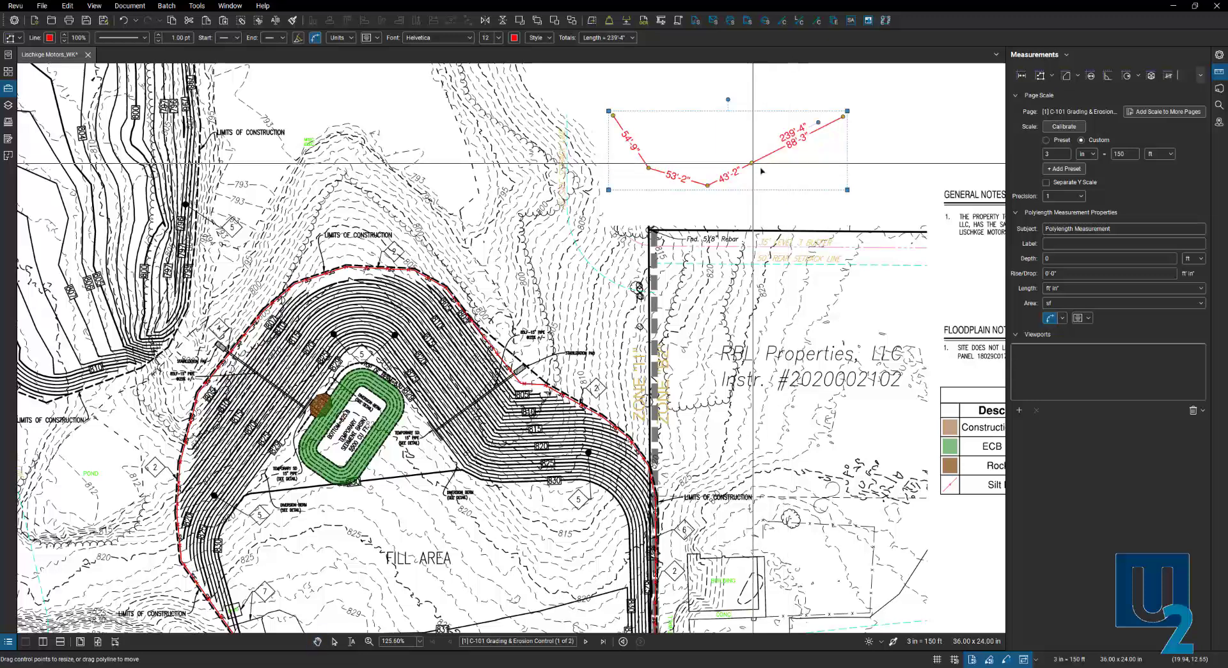
pyautogui.moveTo(761, 170); pyautogui.dragTo(789, 178)
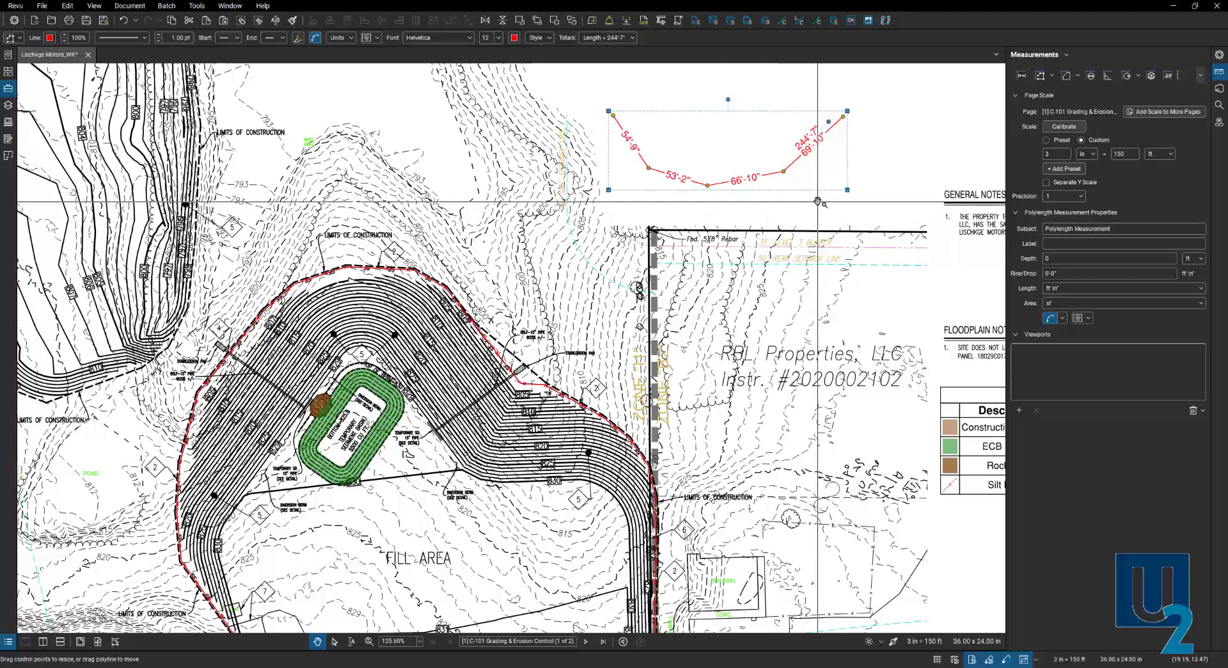
pyautogui.click(1220, 57)
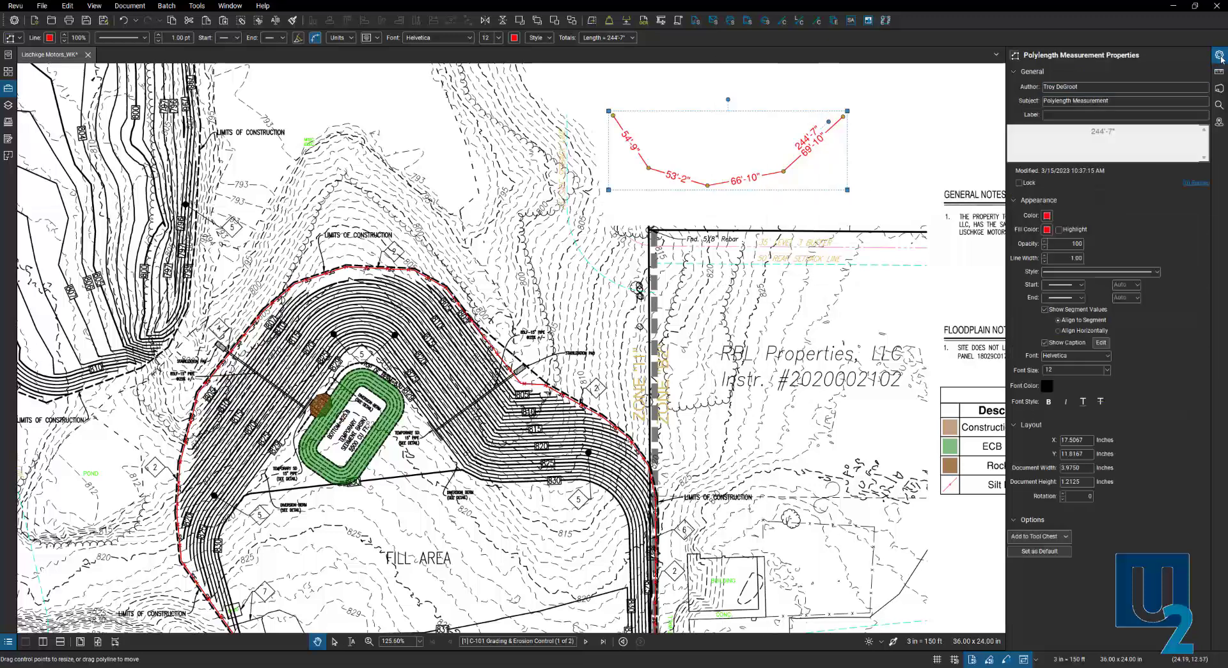
# - Turn off Show Segment Values and give the polylength the Silt Fence line style
pyautogui.click(1045, 308)
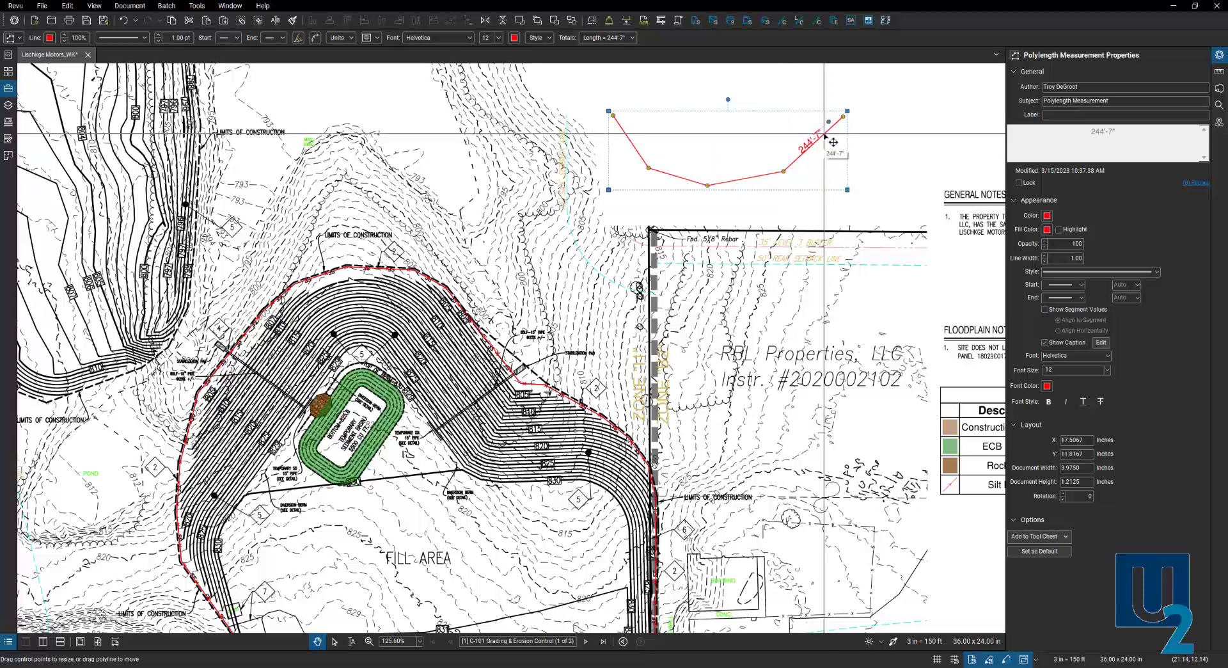
pyautogui.click(1158, 273)
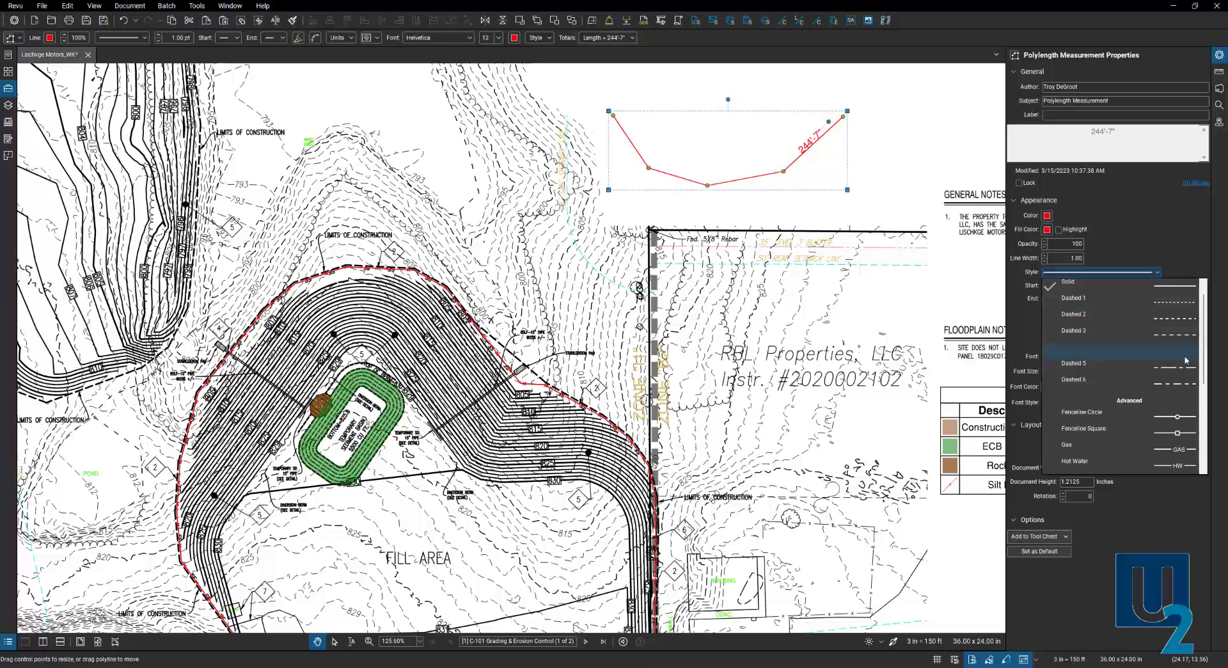
pyautogui.moveTo(1205, 357); pyautogui.dragTo(1203, 441)
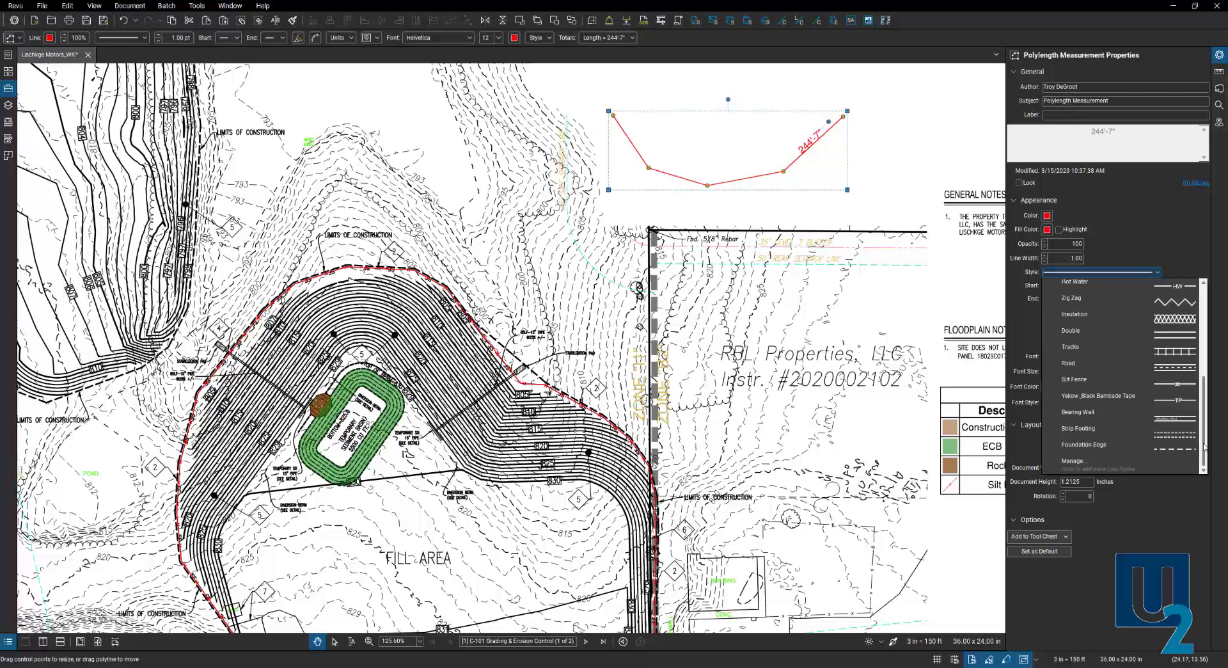
pyautogui.click(1090, 385)
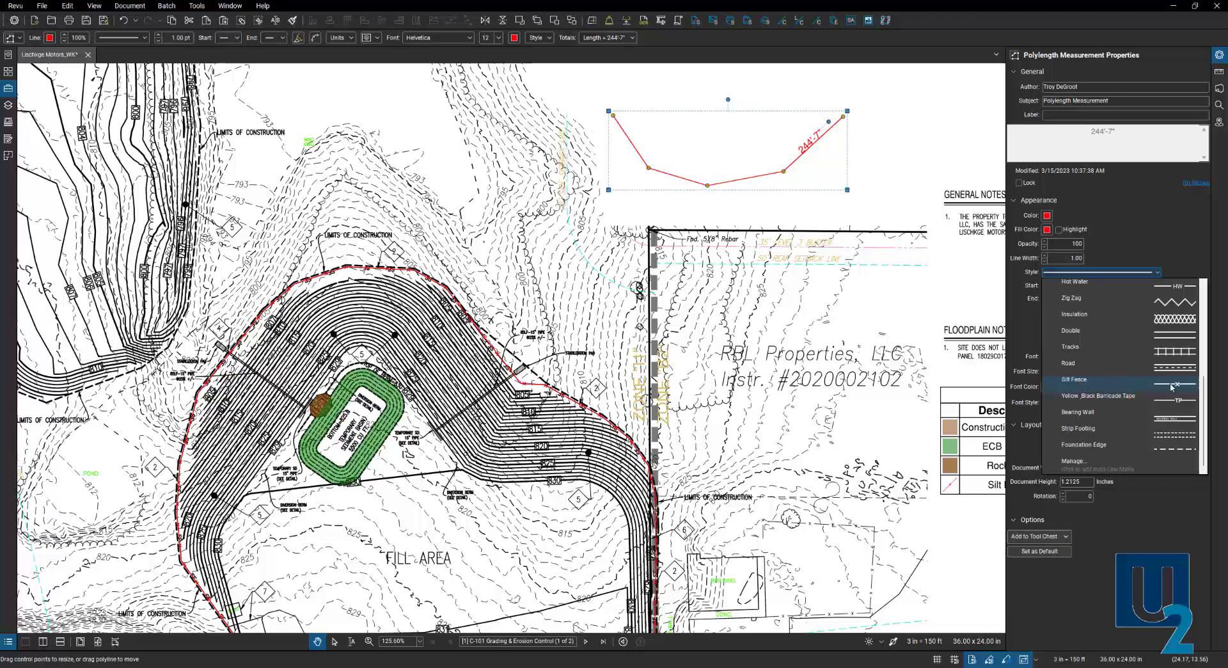
pyautogui.click(922, 341)
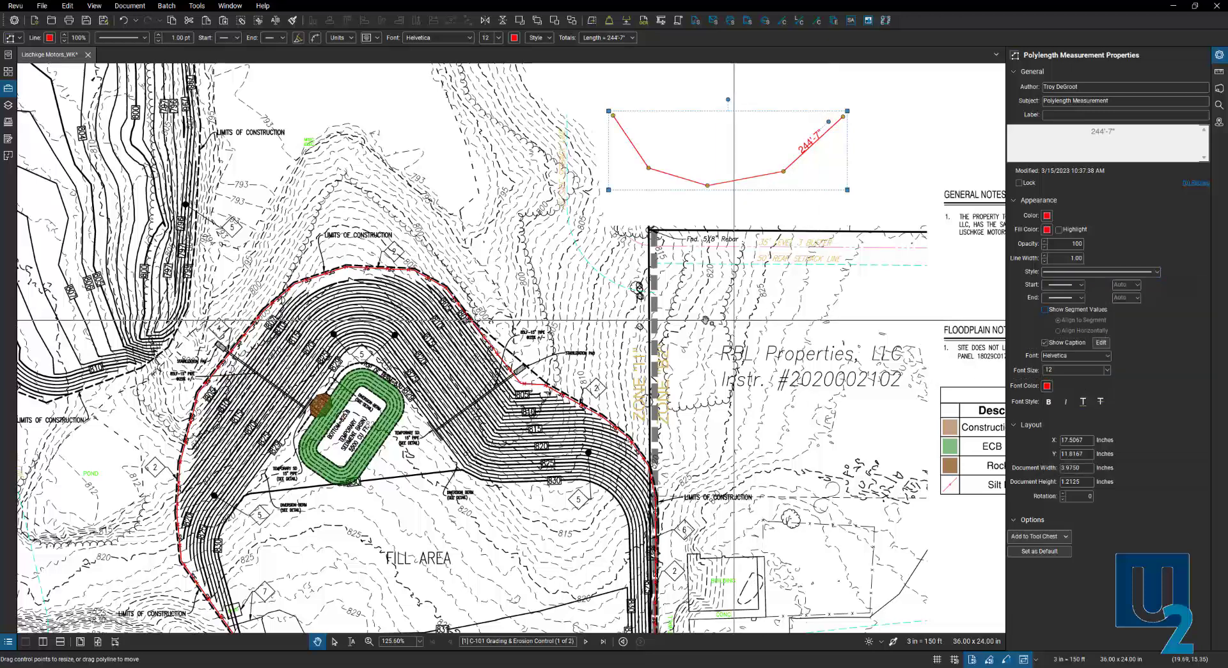
pyautogui.scroll(-5, 697, 317)
pyautogui.moveTo(826, 238); pyautogui.dragTo(626, 260)
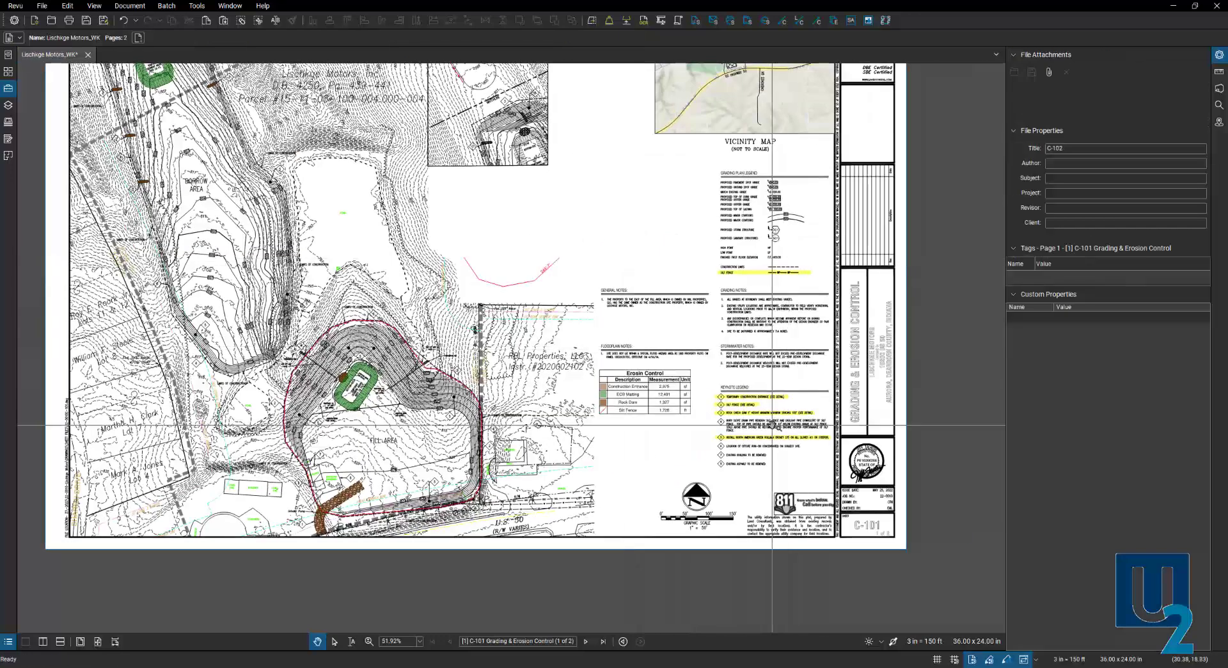
# - Inspect the legend's Silt Fence entry, then open the Markups List with the Rock Dam and Silt Fence measurements
pyautogui.scroll(9, 786, 271)
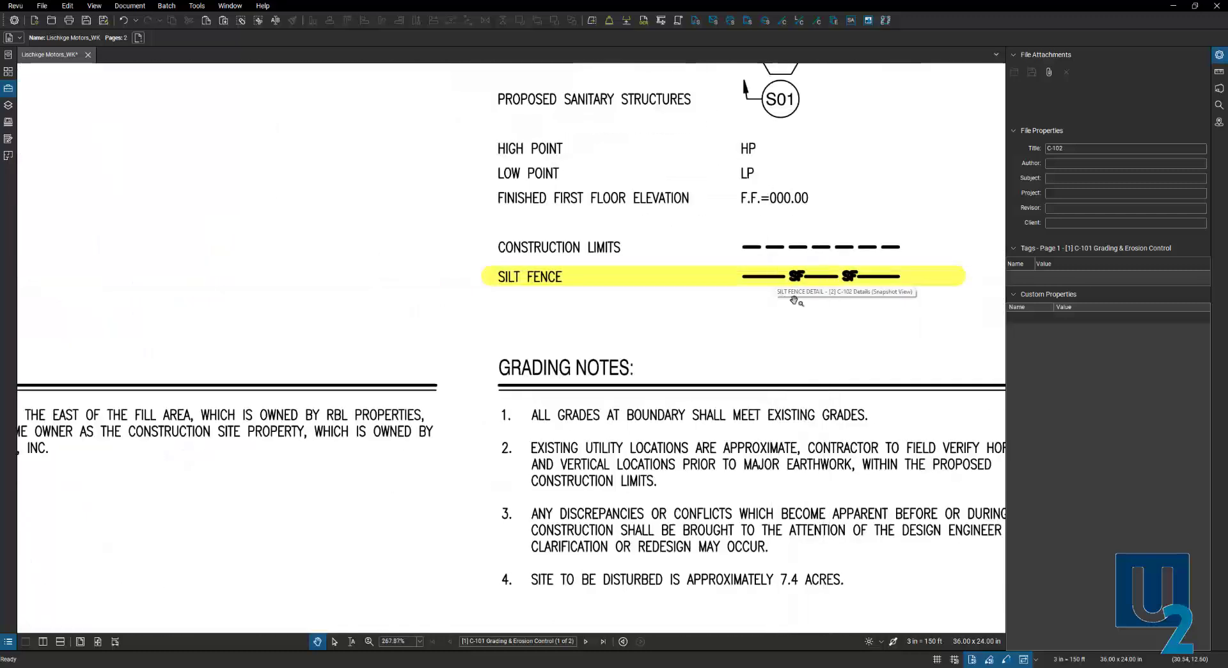
pyautogui.scroll(-5, 855, 317)
pyautogui.scroll(-3, 856, 316)
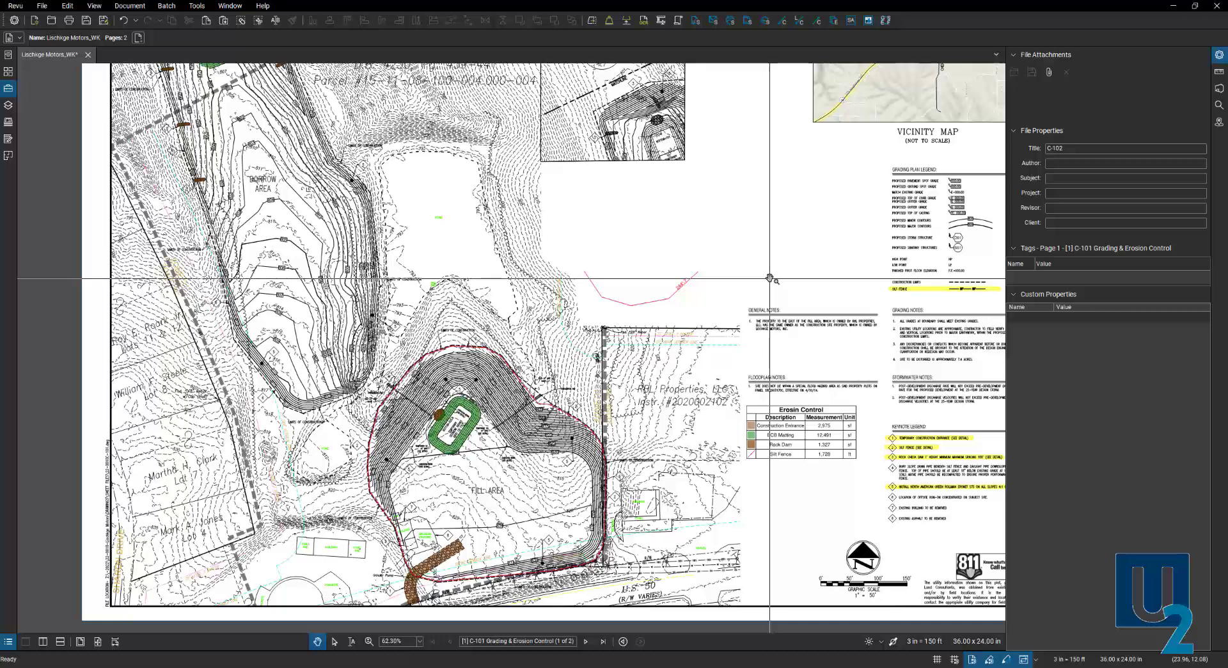
pyautogui.scroll(2, 755, 371)
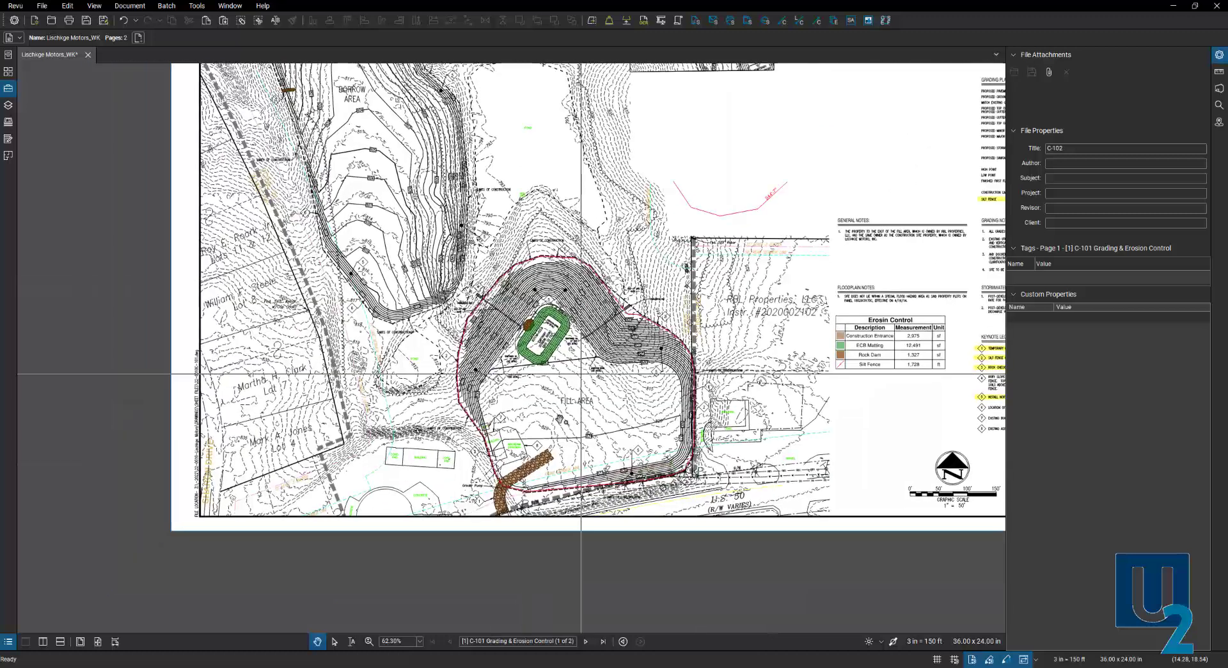
pyautogui.scroll(2, 509, 485)
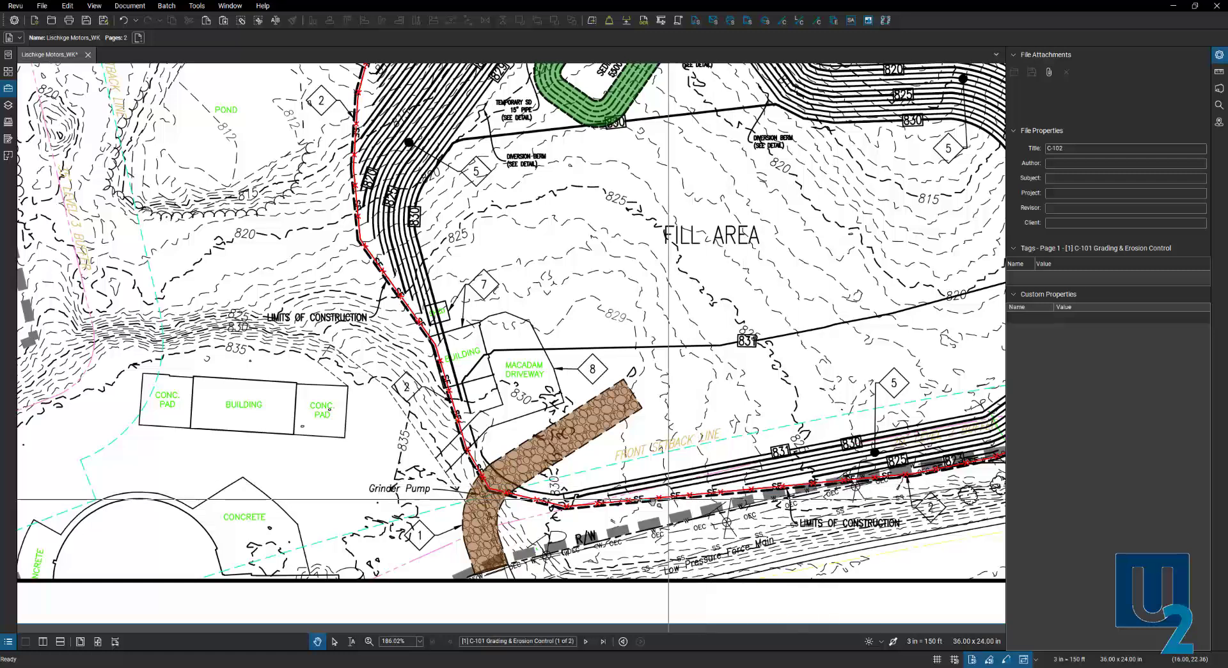
pyautogui.scroll(-1, 620, 510)
pyautogui.scroll(-1, 620, 510)
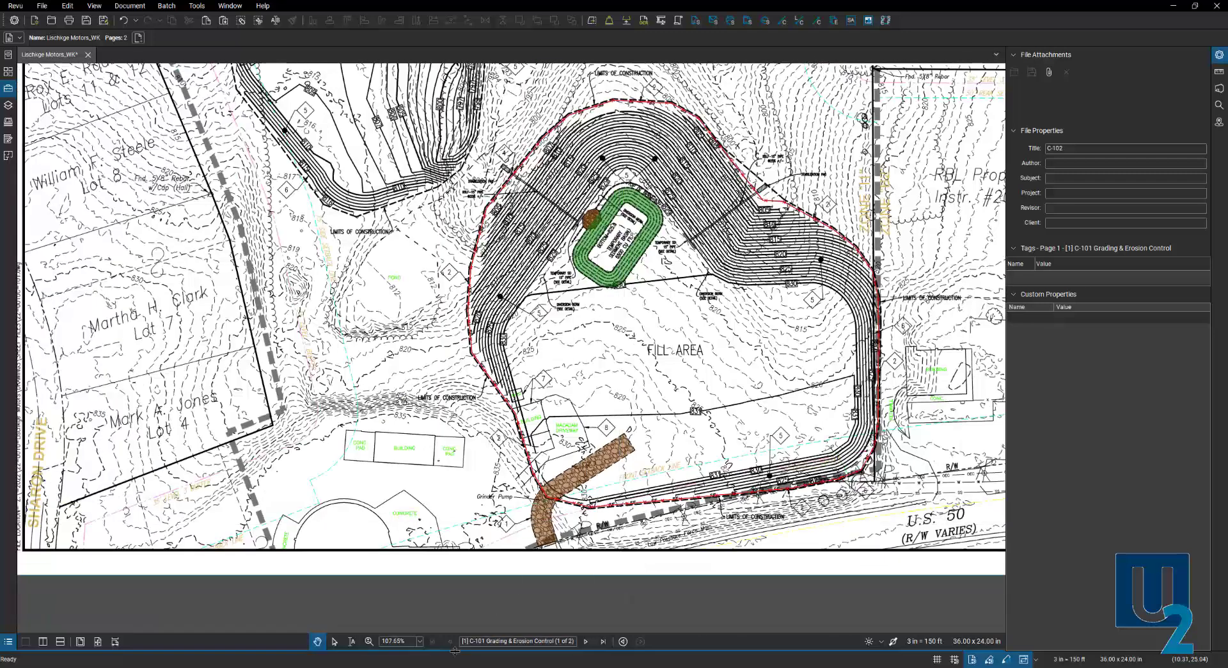
pyautogui.moveTo(452, 632); pyautogui.dragTo(453, 430)
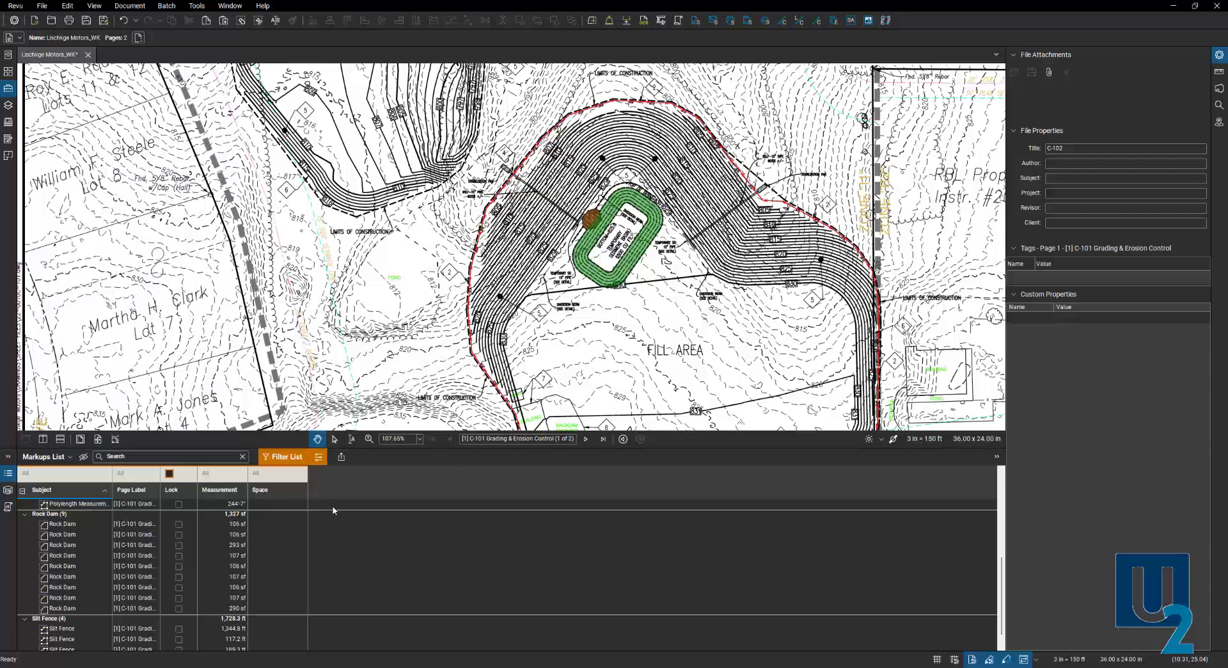
# - Scroll through the Markups List, then close it with Alt+L
pyautogui.scroll(-1, 255, 550)
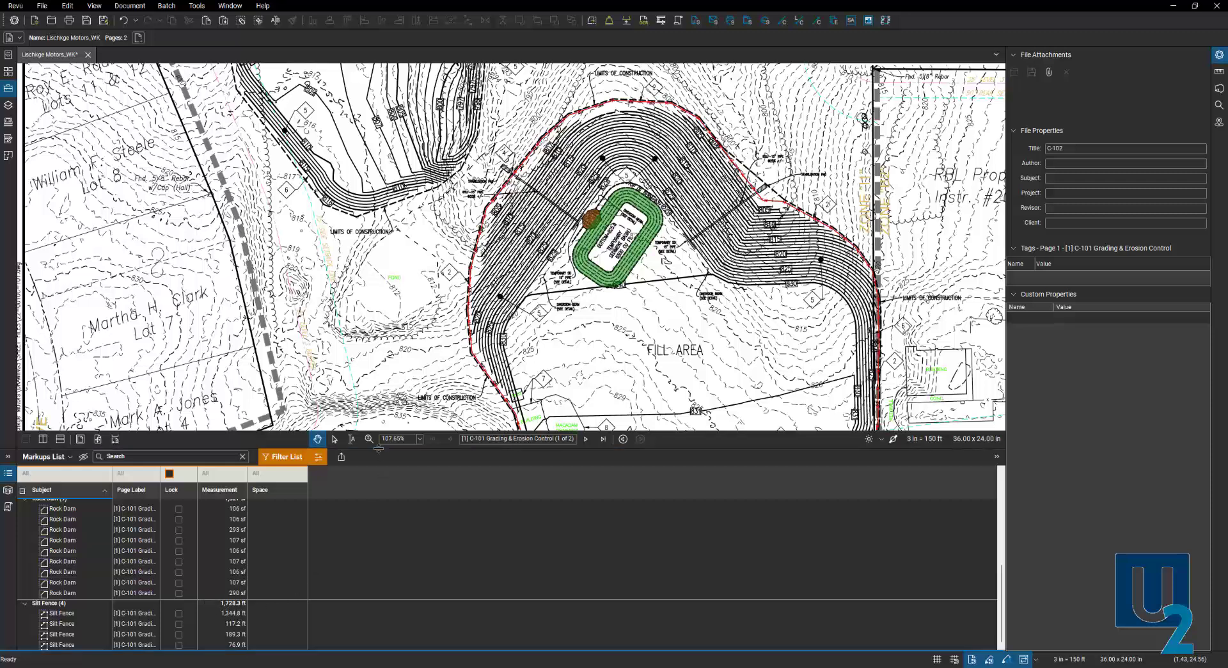
pyautogui.hotkey('alt', 'l')
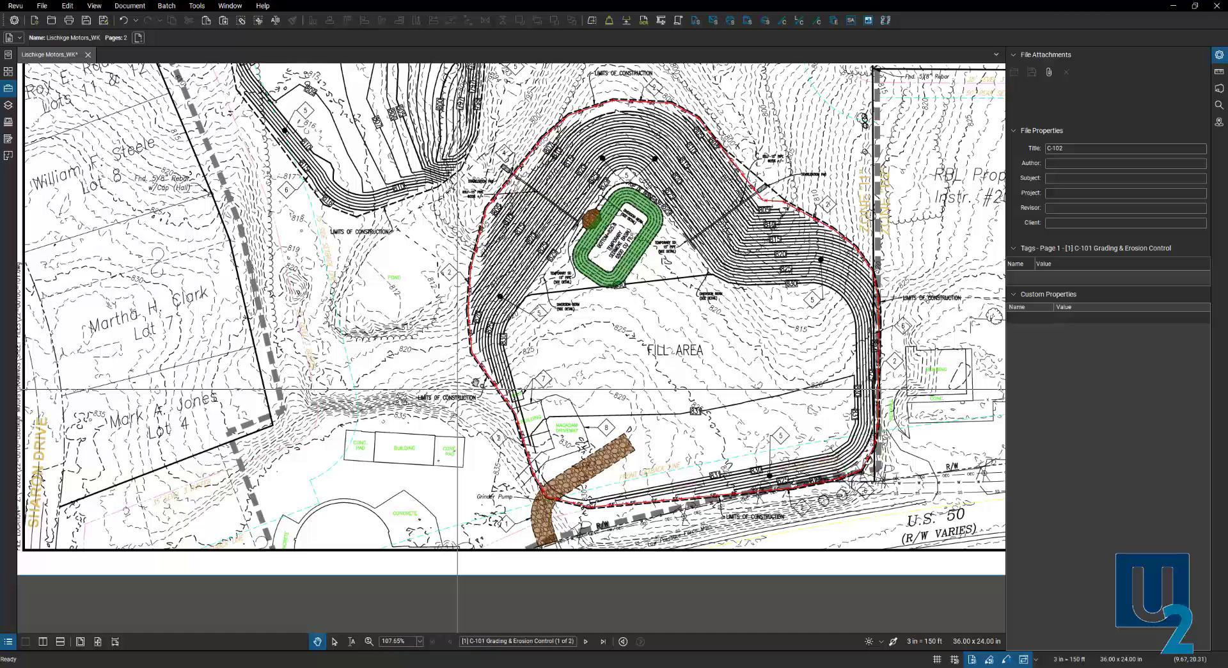
pyautogui.moveTo(569, 320)
pyautogui.mouseDown()
pyautogui.moveTo(519, 396)
pyautogui.moveTo(519, 319)
pyautogui.mouseUp()
pyautogui.moveTo(559, 402); pyautogui.dragTo(505, 314)
pyautogui.scroll(3, 520, 343)
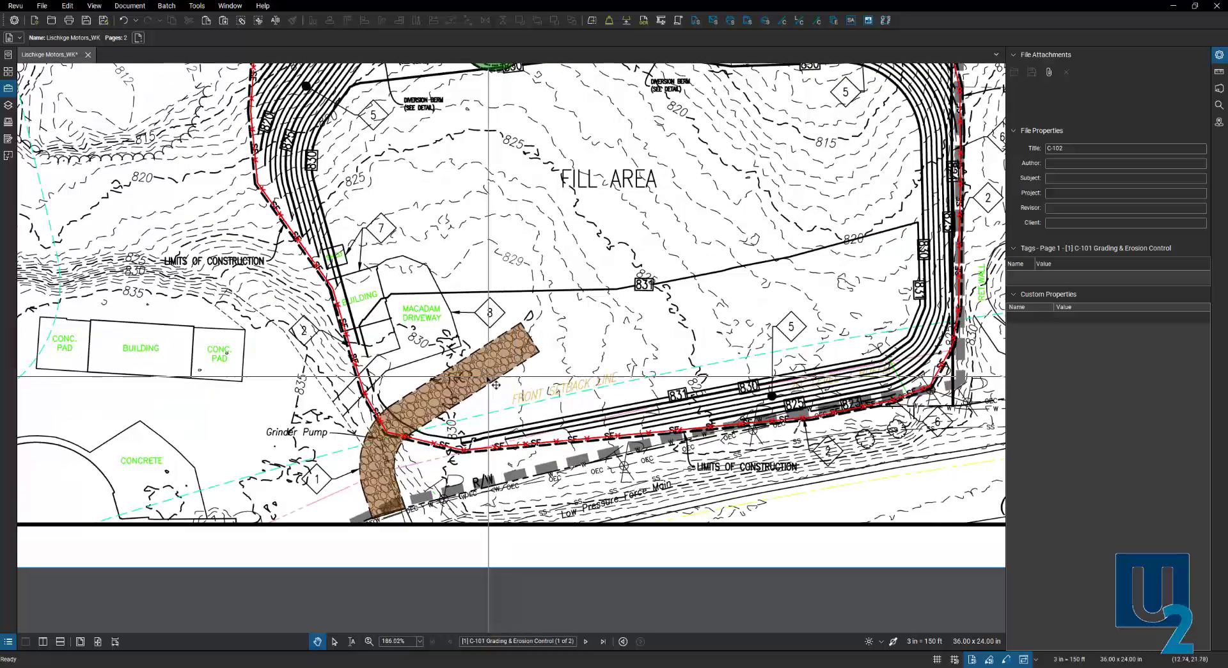
pyautogui.click(496, 384)
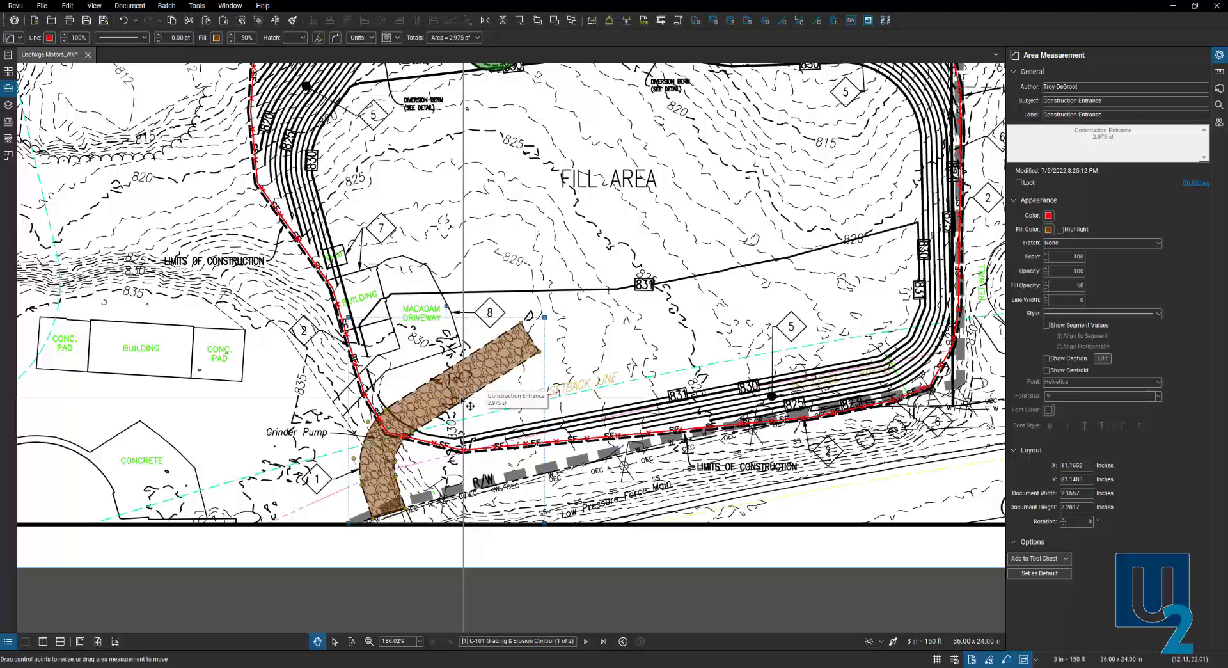
pyautogui.scroll(-1, 472, 406)
pyautogui.moveTo(537, 368); pyautogui.dragTo(475, 354)
pyautogui.scroll(-1, 475, 354)
pyautogui.click(397, 370)
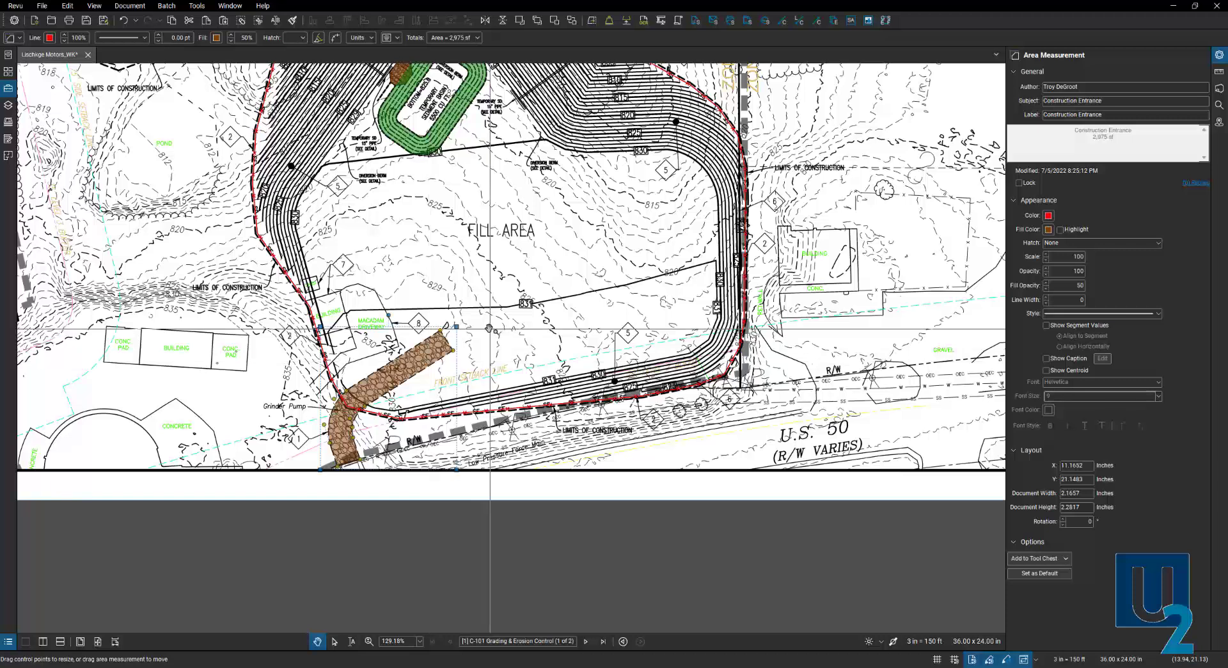
pyautogui.click(513, 328)
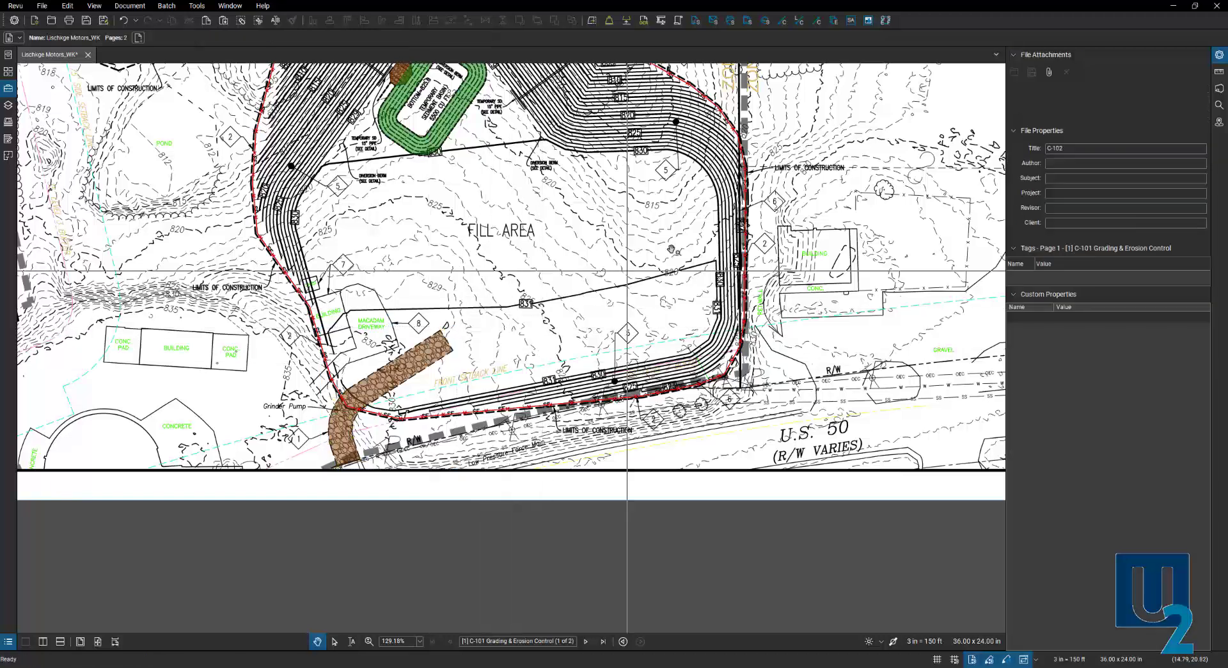
# - Activate the Volume measurement tool from the Measurements tab
pyautogui.click(1219, 74)
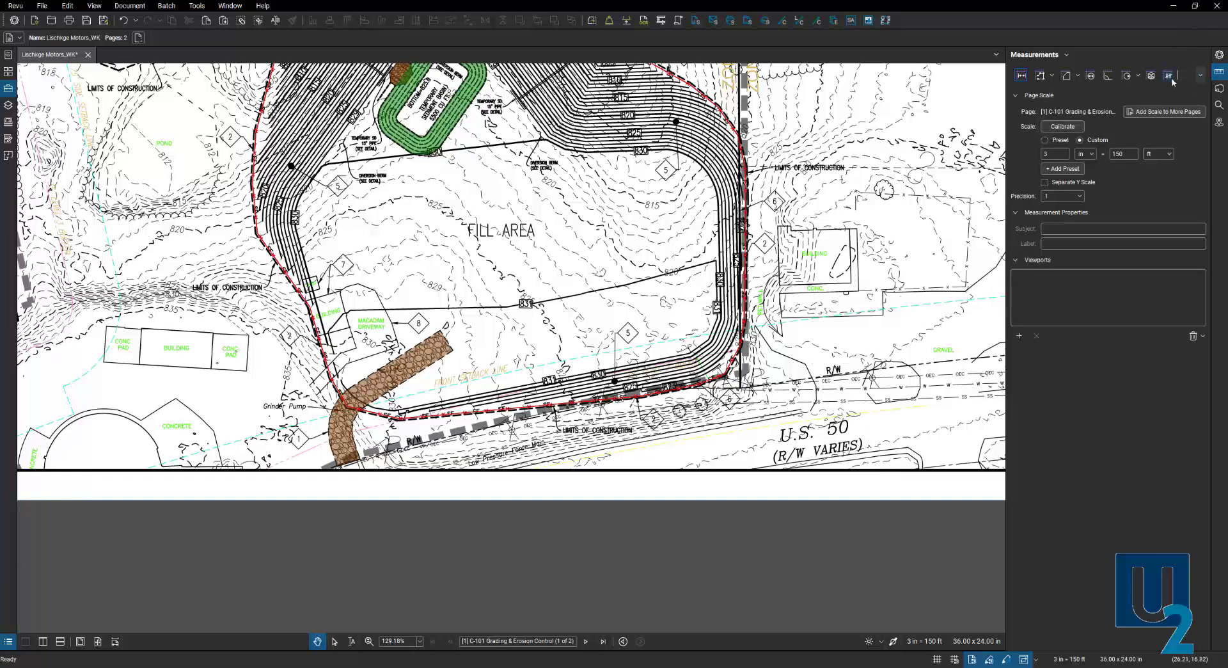
pyautogui.click(1151, 76)
pyautogui.scroll(-3, 645, 403)
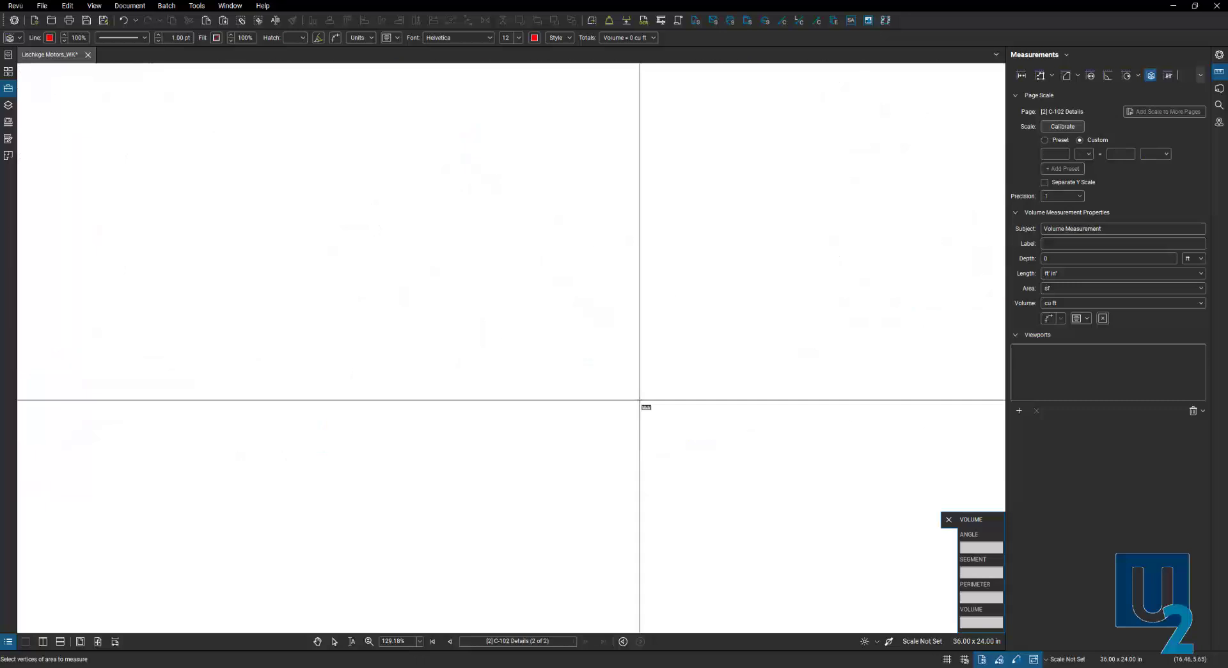
# - Return to the grading sheet, outline a five-sided volume area below the topsoil storage, and select it
pyautogui.click(450, 642)
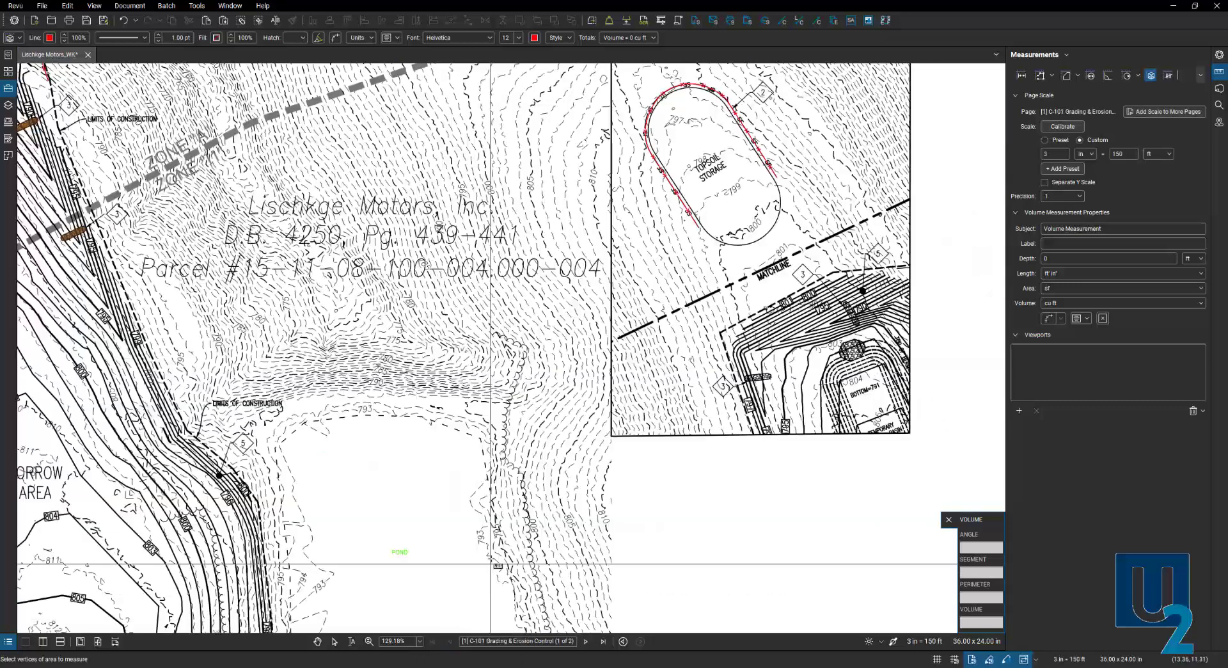
pyautogui.click(697, 479)
pyautogui.click(667, 561)
pyautogui.click(733, 583)
pyautogui.click(796, 515)
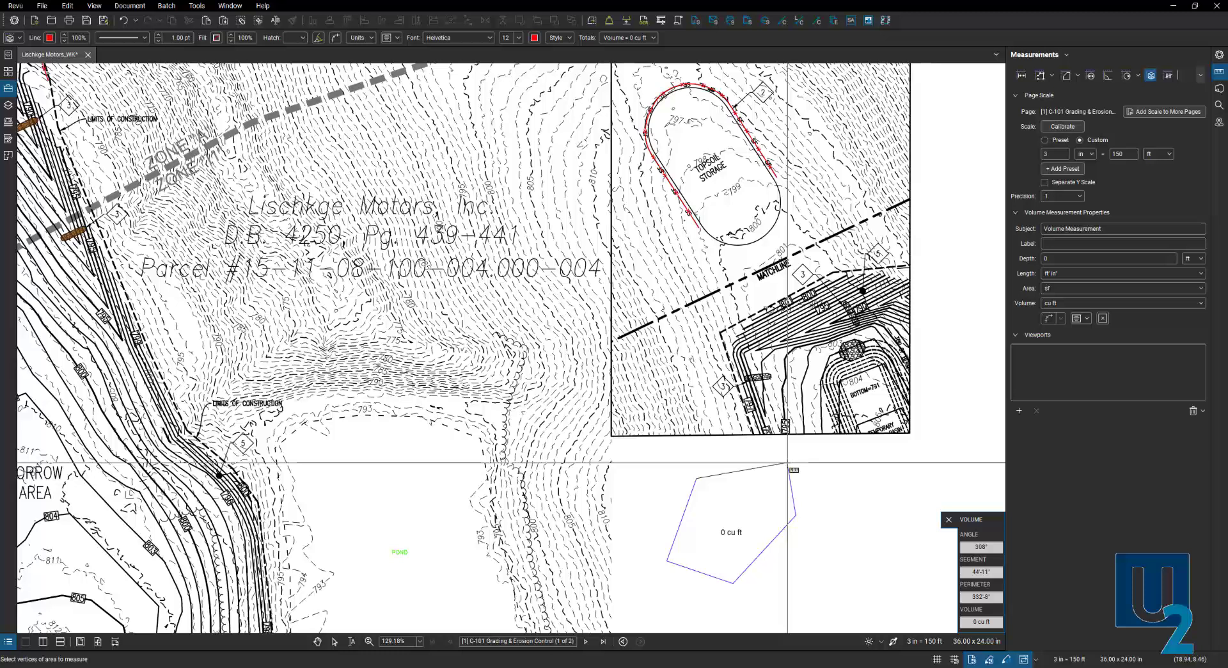
pyautogui.doubleClick(789, 463)
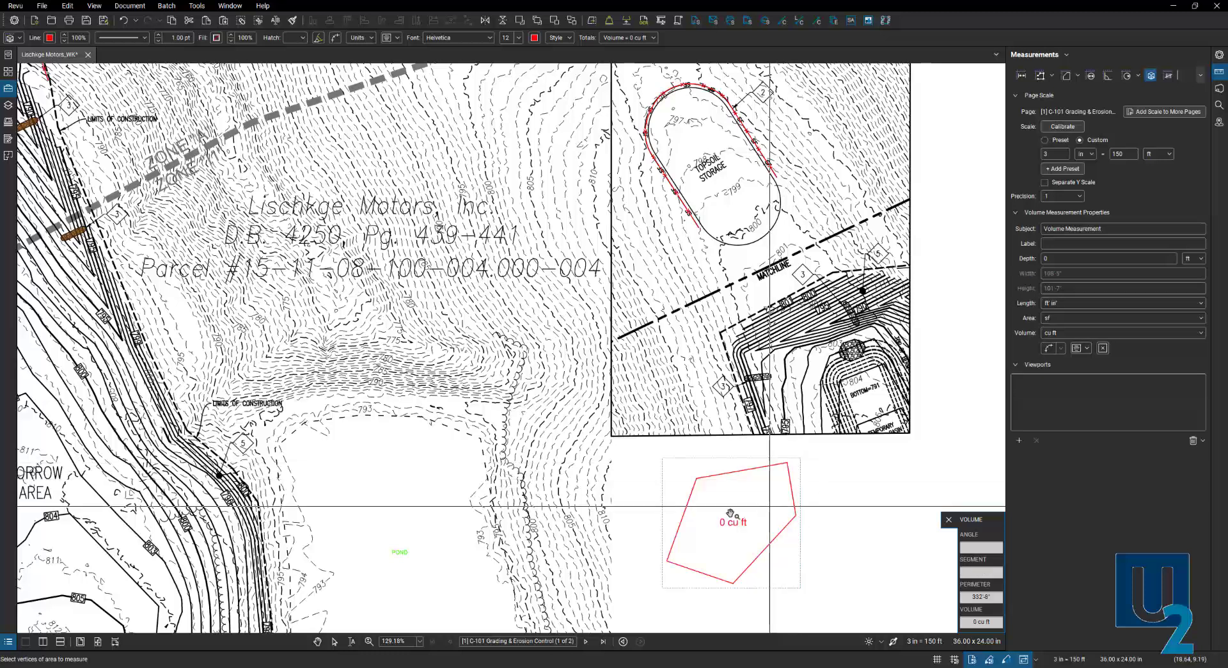
pyautogui.press('Escape')
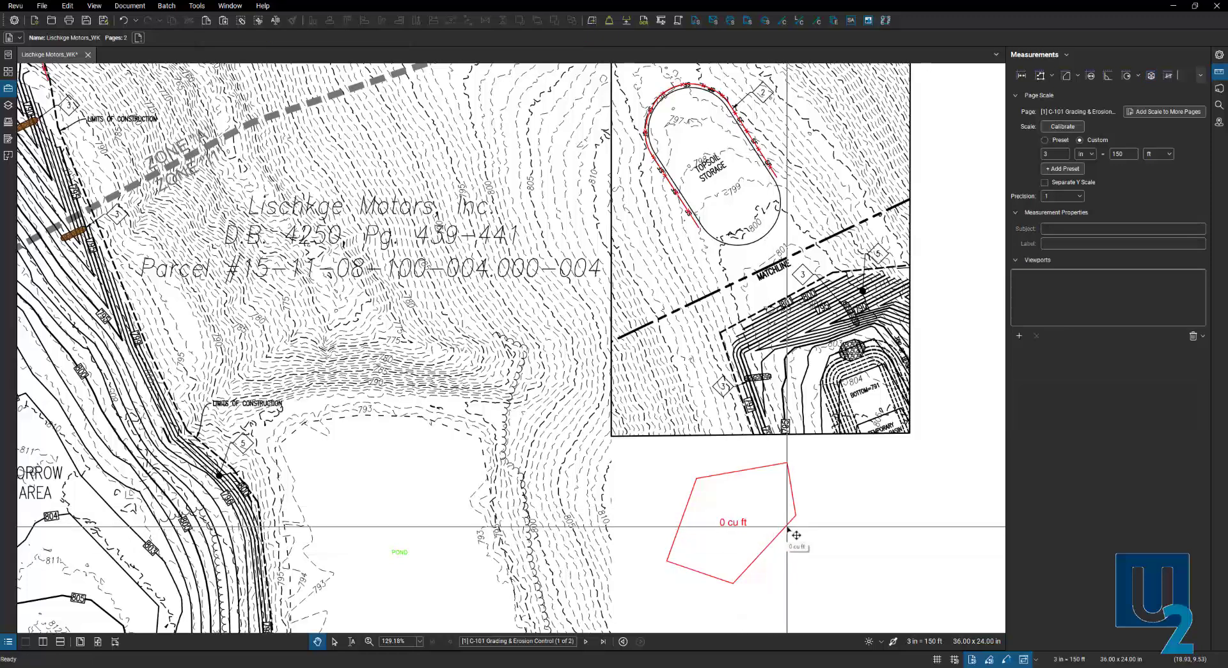
pyautogui.click(788, 528)
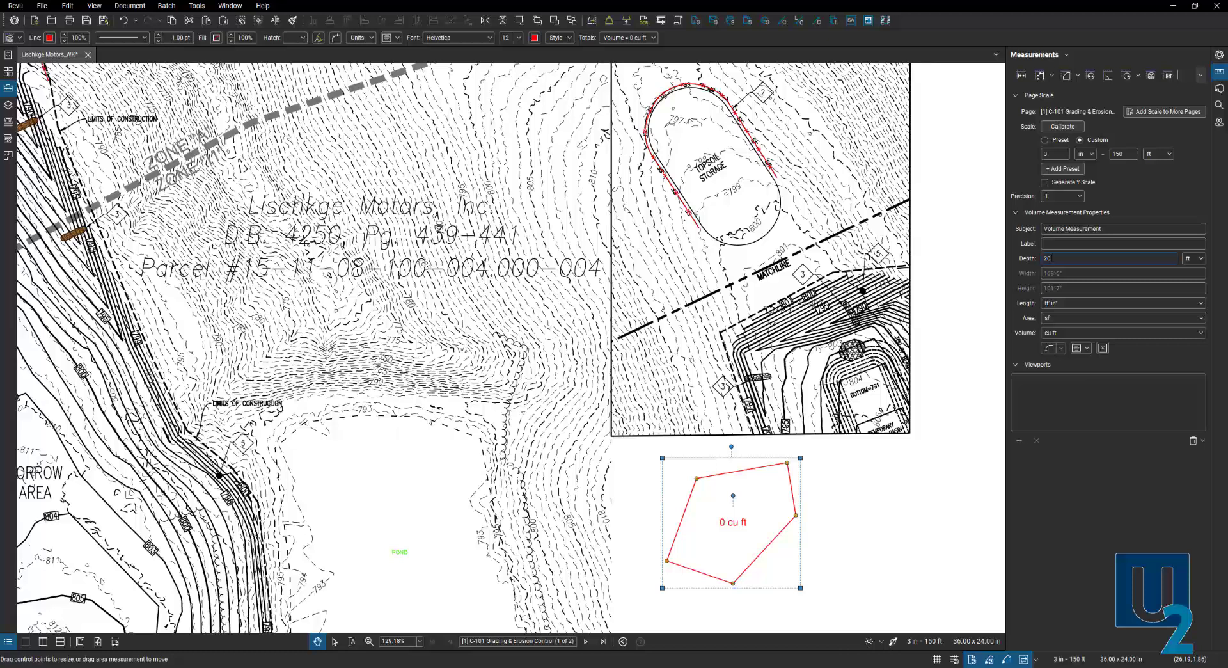
# - Set the depth unit to inches and the volume unit to cu yd, giving 439 cu yd
pyautogui.click(1202, 259)
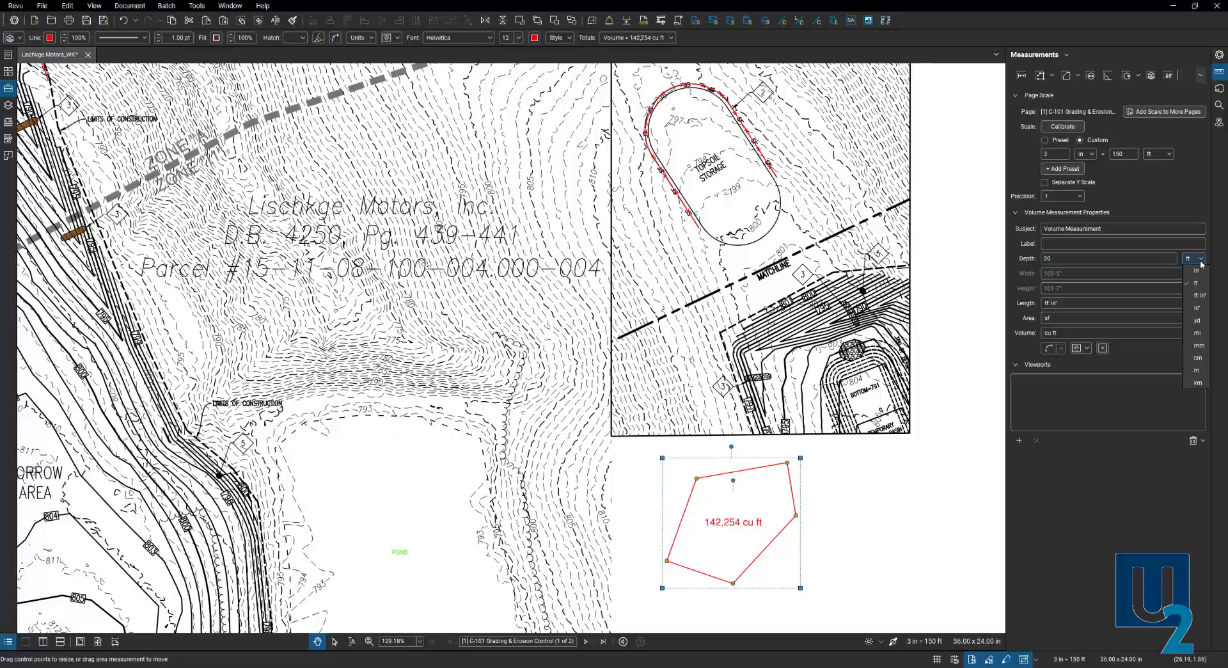
pyautogui.click(1197, 272)
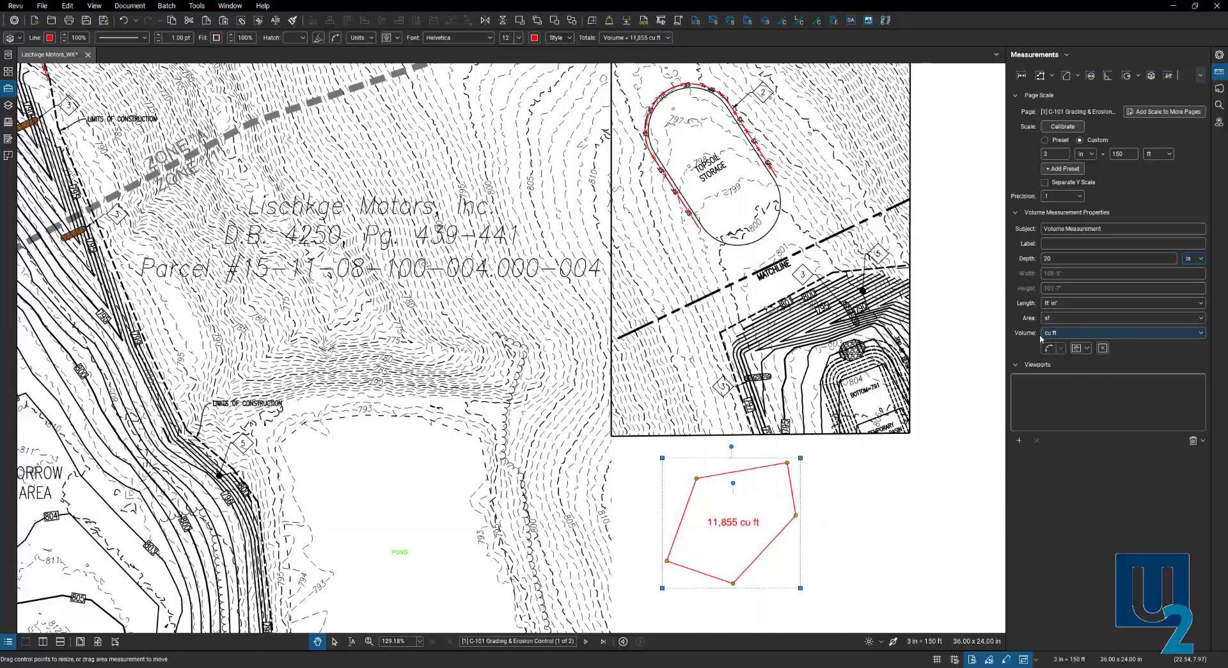
pyautogui.press('ctrl')
pyautogui.click(1136, 333)
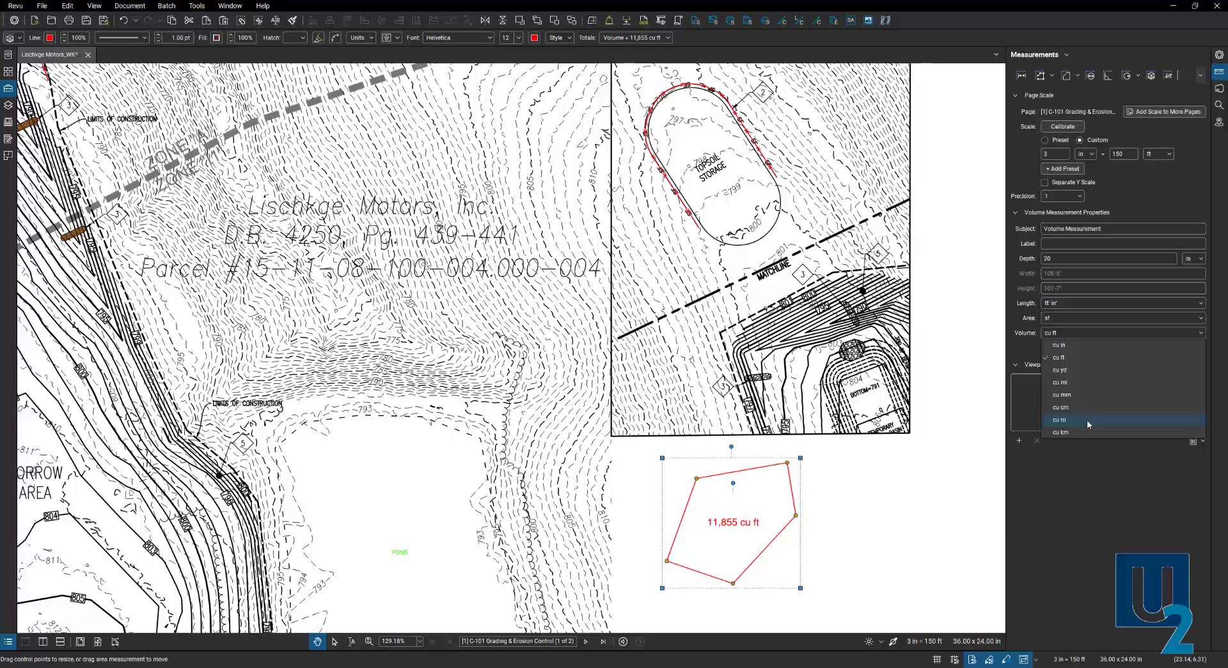
pyautogui.click(1084, 369)
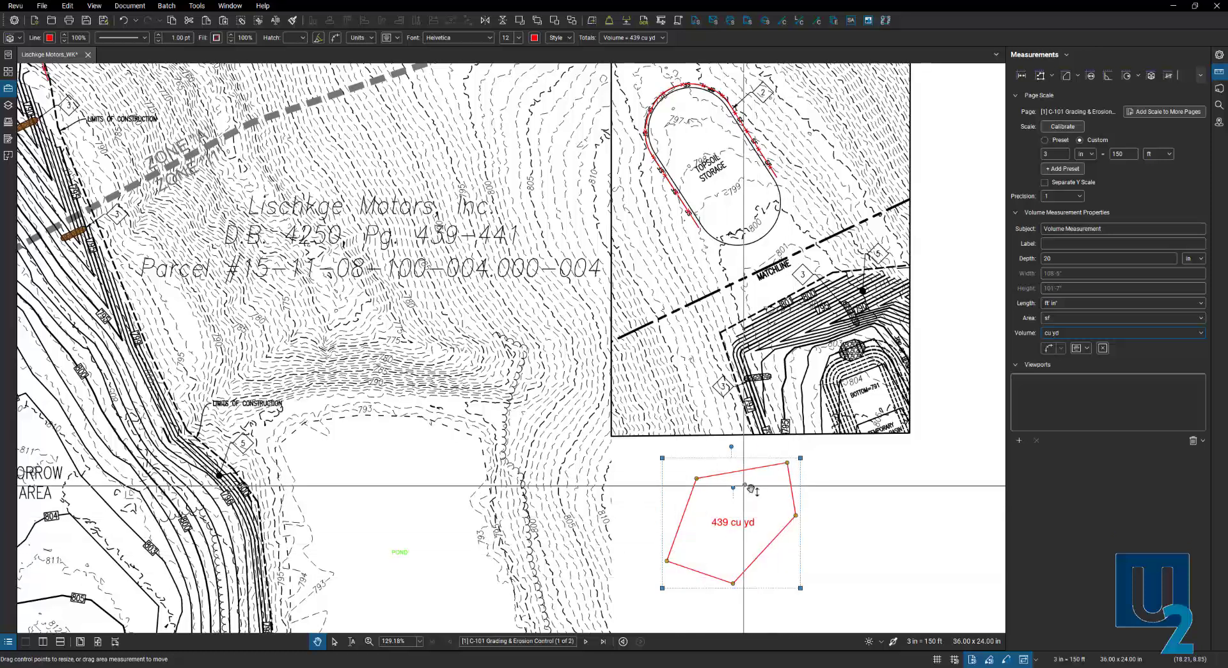
# - Pan to the POND and start a new volume outline down the slope's west side along the 805 contour
pyautogui.click(633, 489)
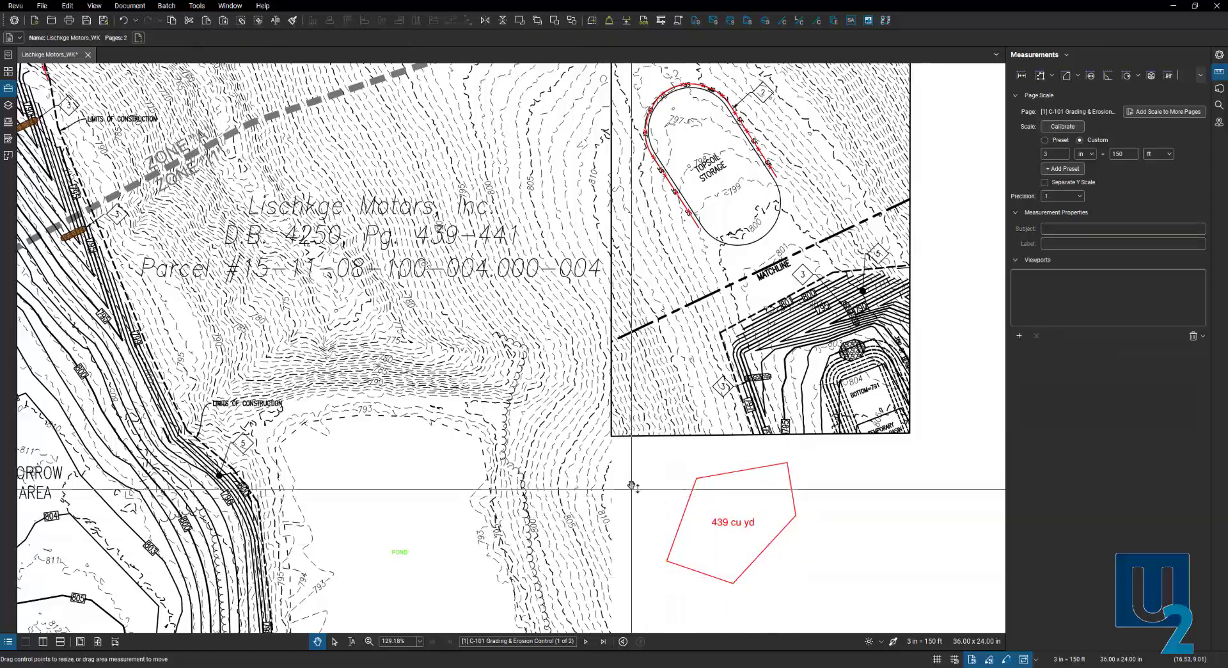
pyautogui.moveTo(636, 485); pyautogui.dragTo(669, 476)
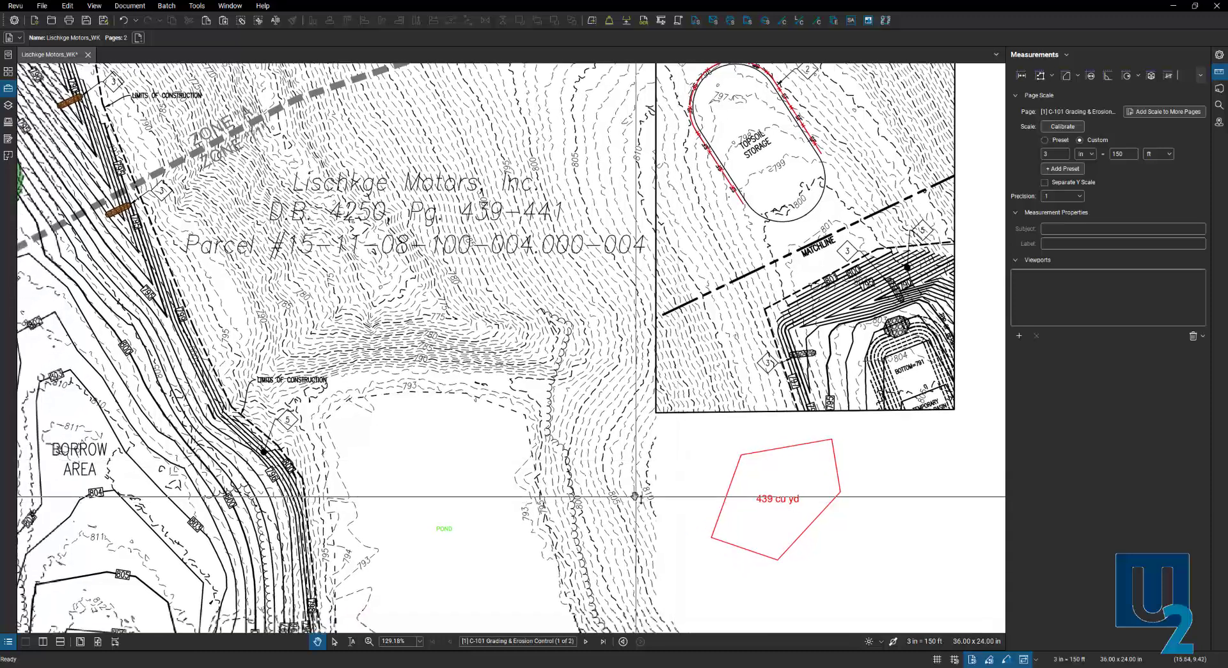
pyautogui.scroll(3, 669, 475)
pyautogui.scroll(-4, 636, 498)
pyautogui.scroll(-2, 636, 498)
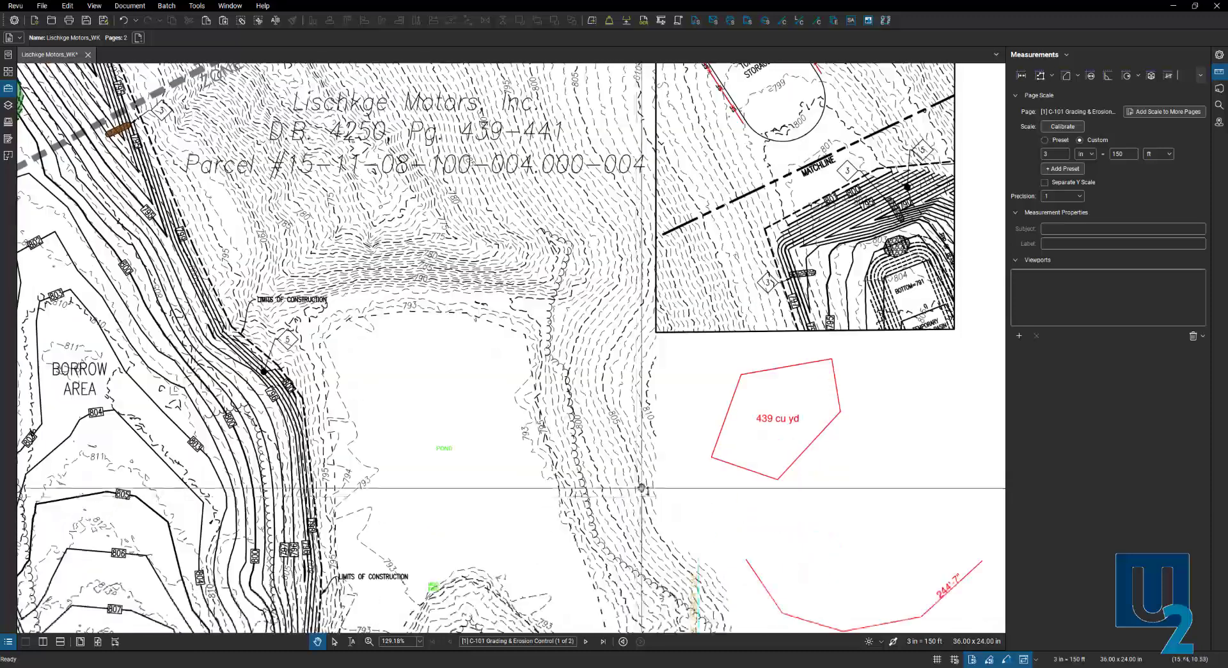
pyautogui.click(1151, 76)
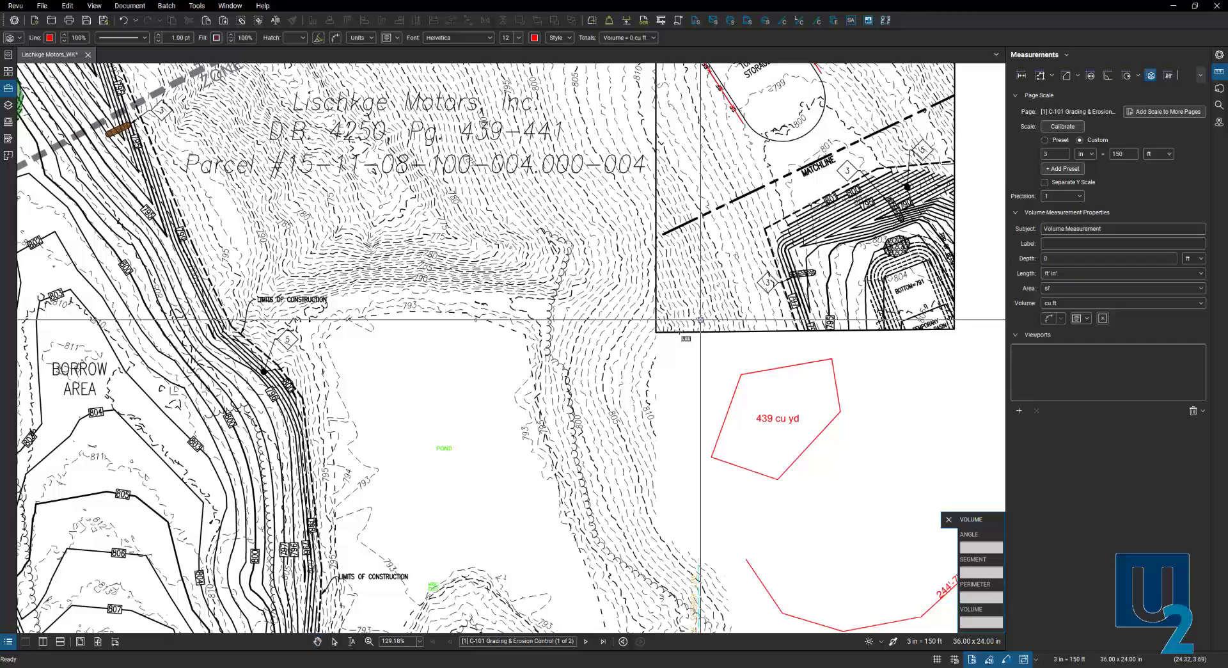
pyautogui.scroll(5, 624, 412)
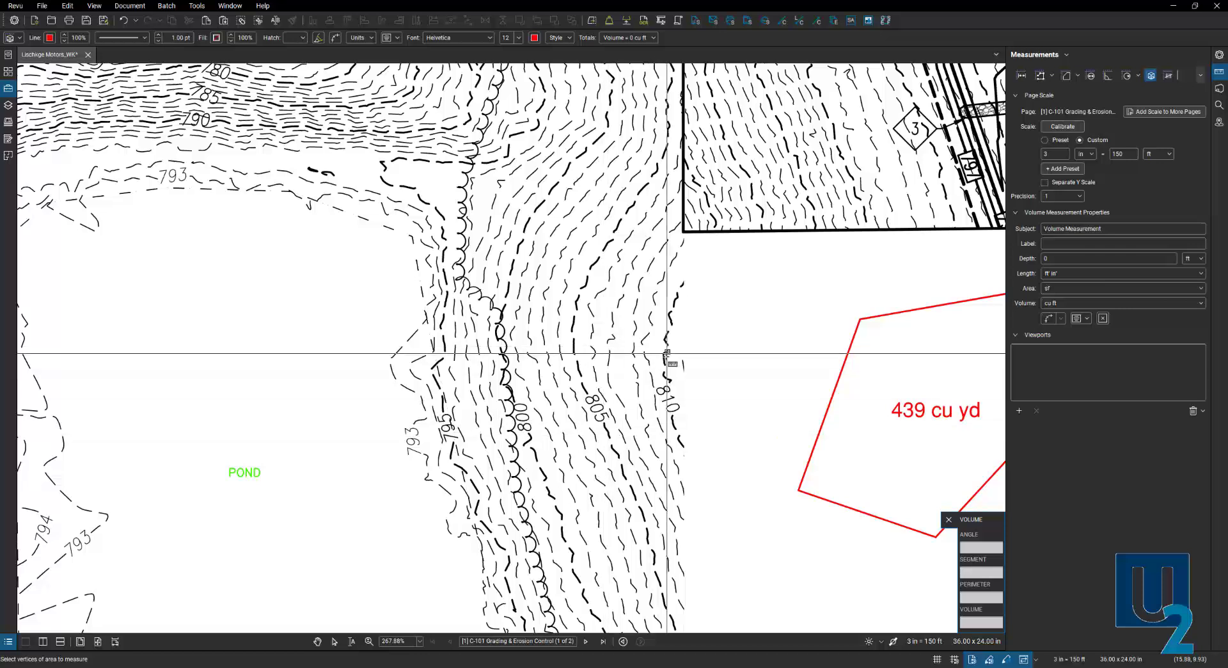
pyautogui.click(572, 318)
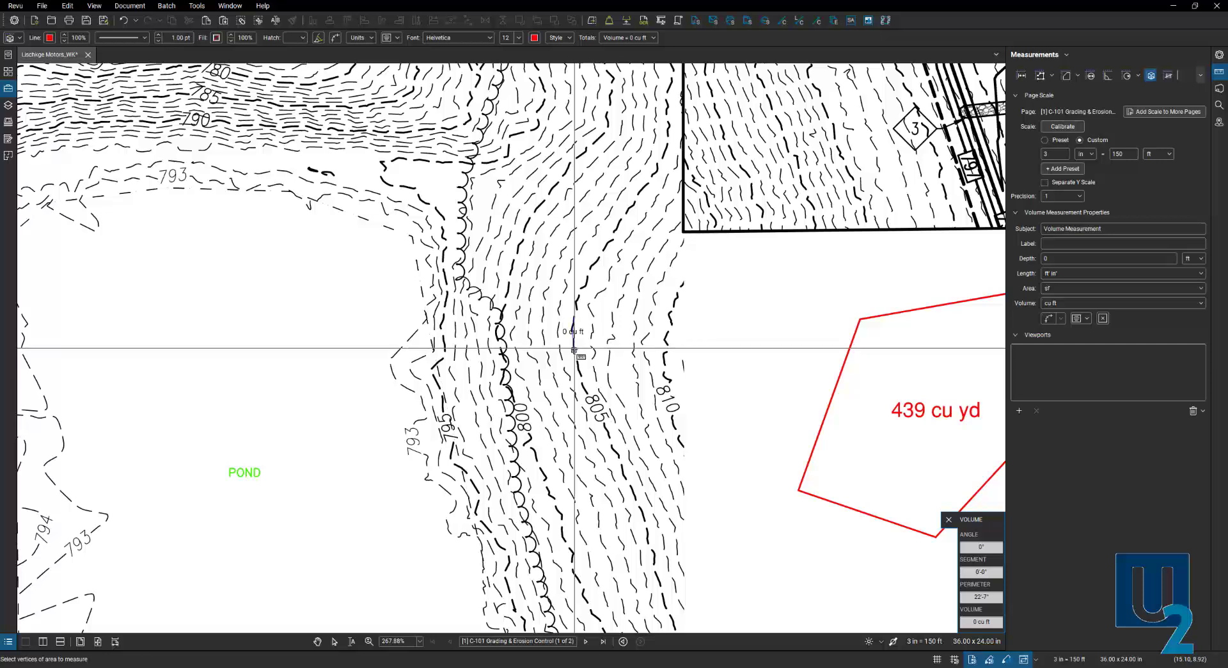
pyautogui.click(578, 365)
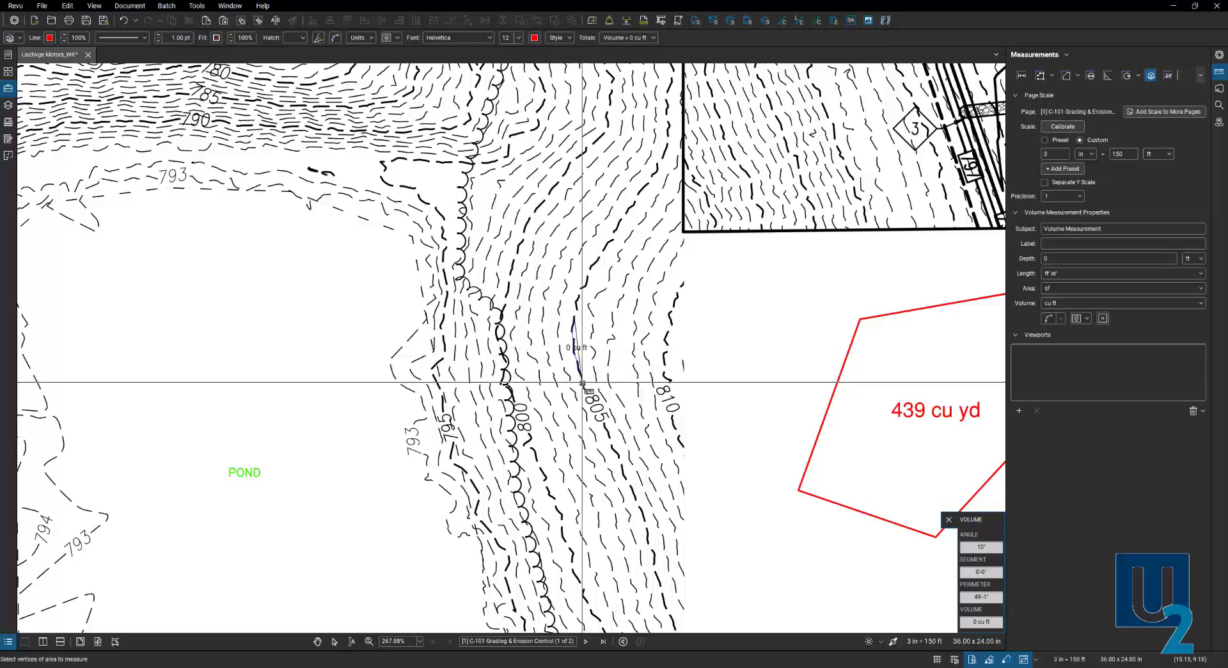
pyautogui.click(586, 389)
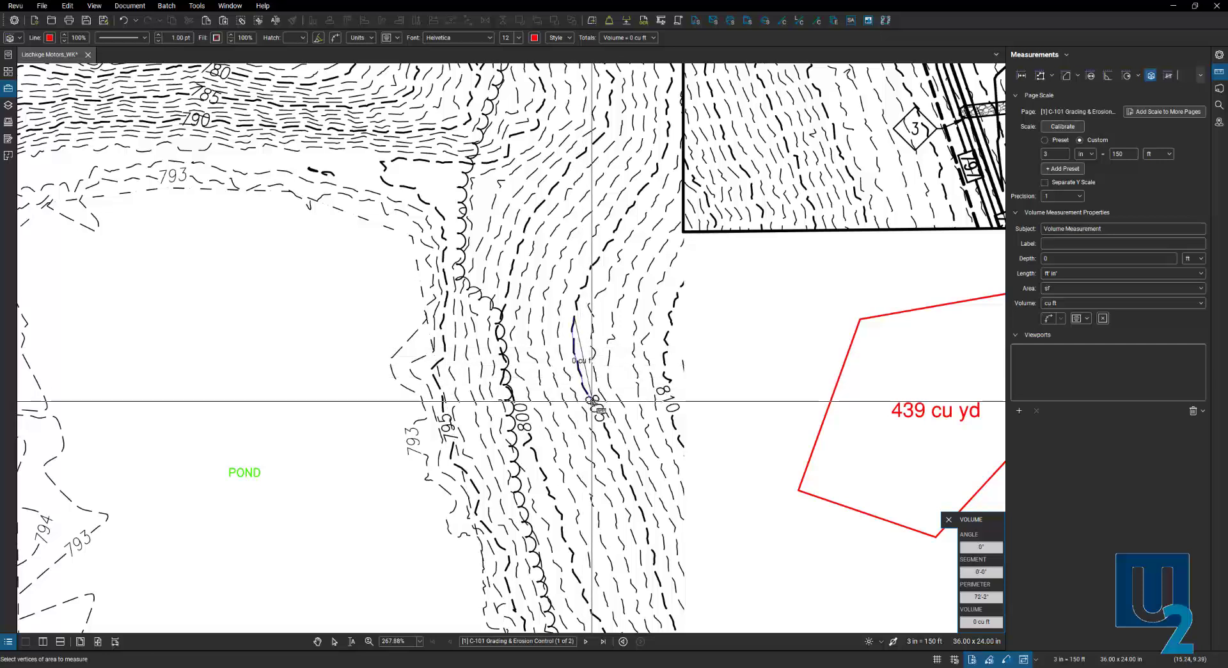
# - Continue the outline along the bottom and eastern edge and close the slope polygon
pyautogui.click(612, 446)
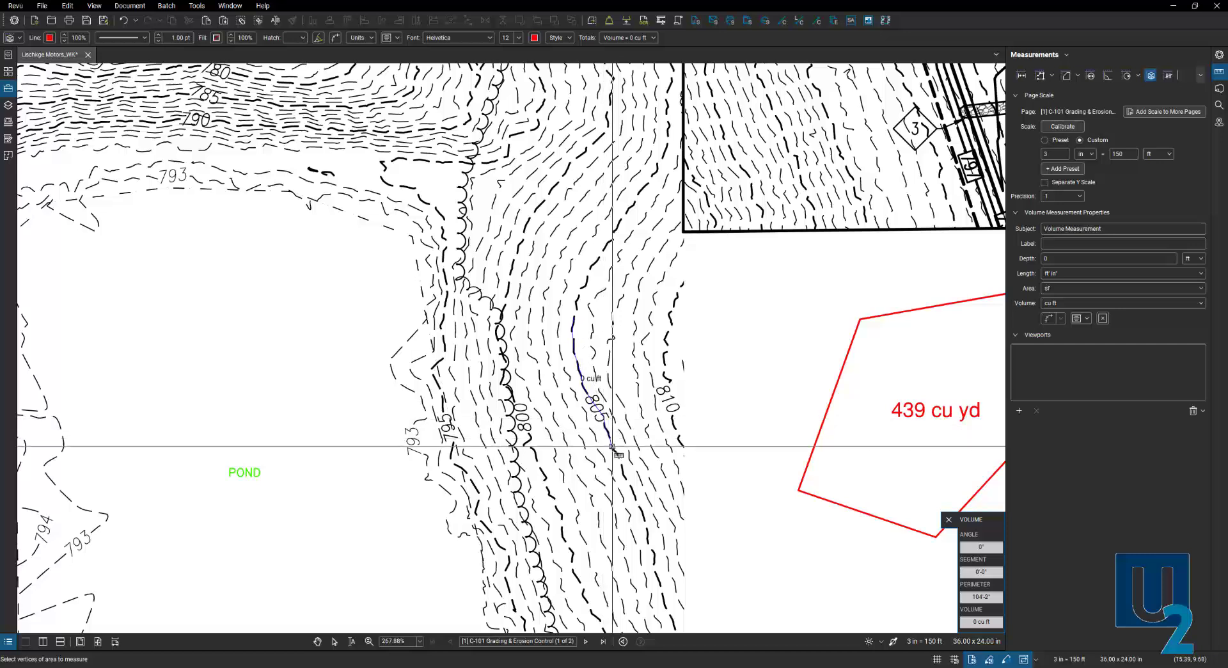
pyautogui.click(619, 457)
pyautogui.click(671, 450)
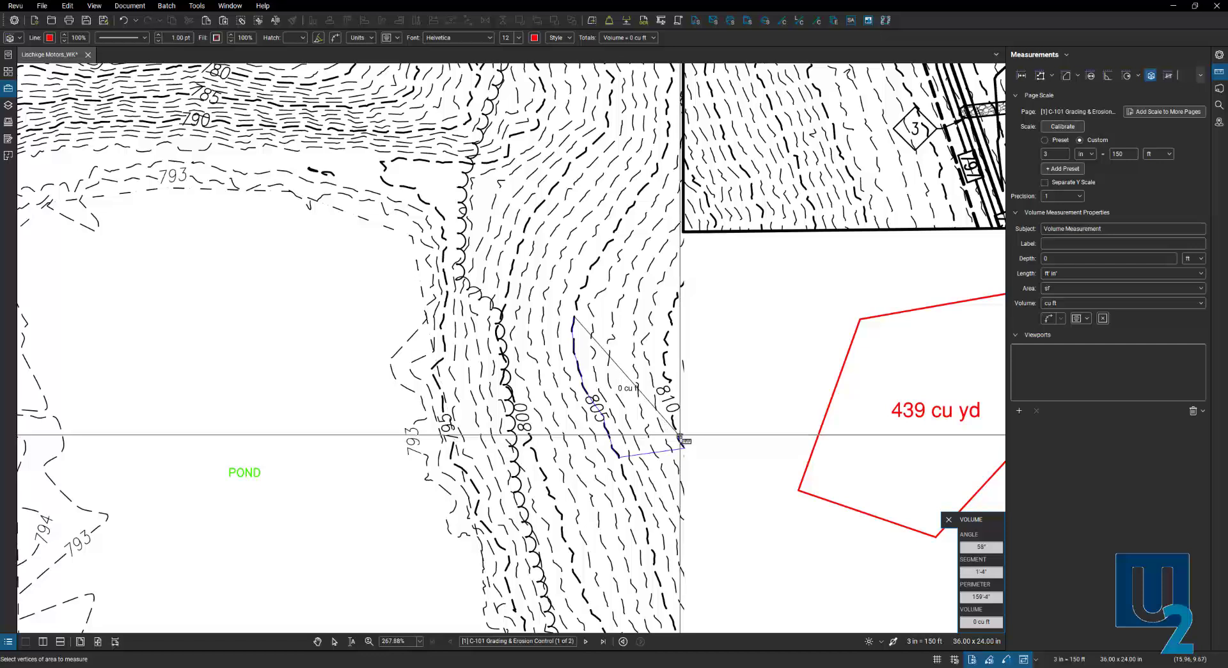
pyautogui.click(674, 407)
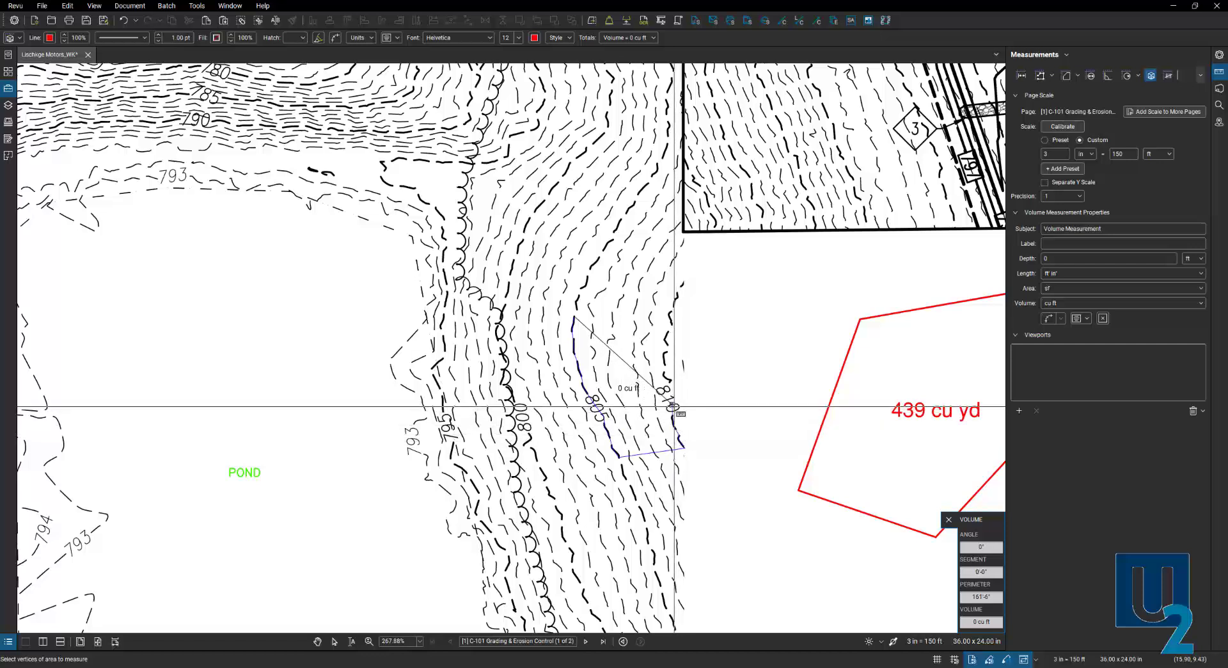
pyautogui.click(665, 375)
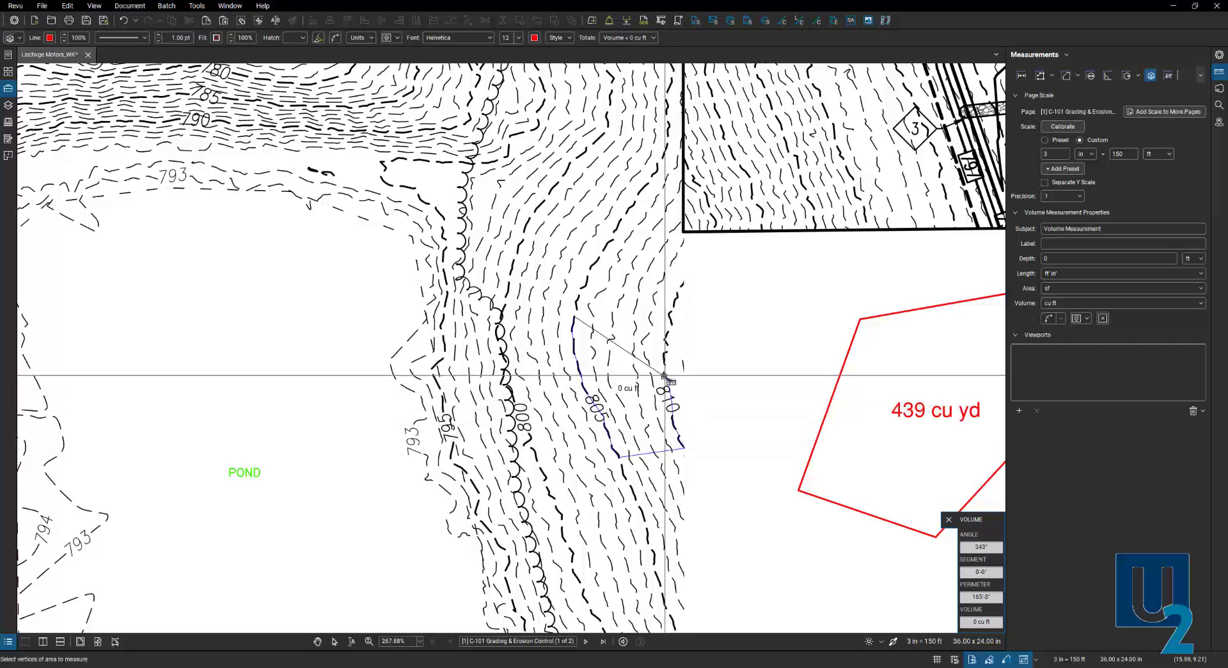
pyautogui.click(667, 352)
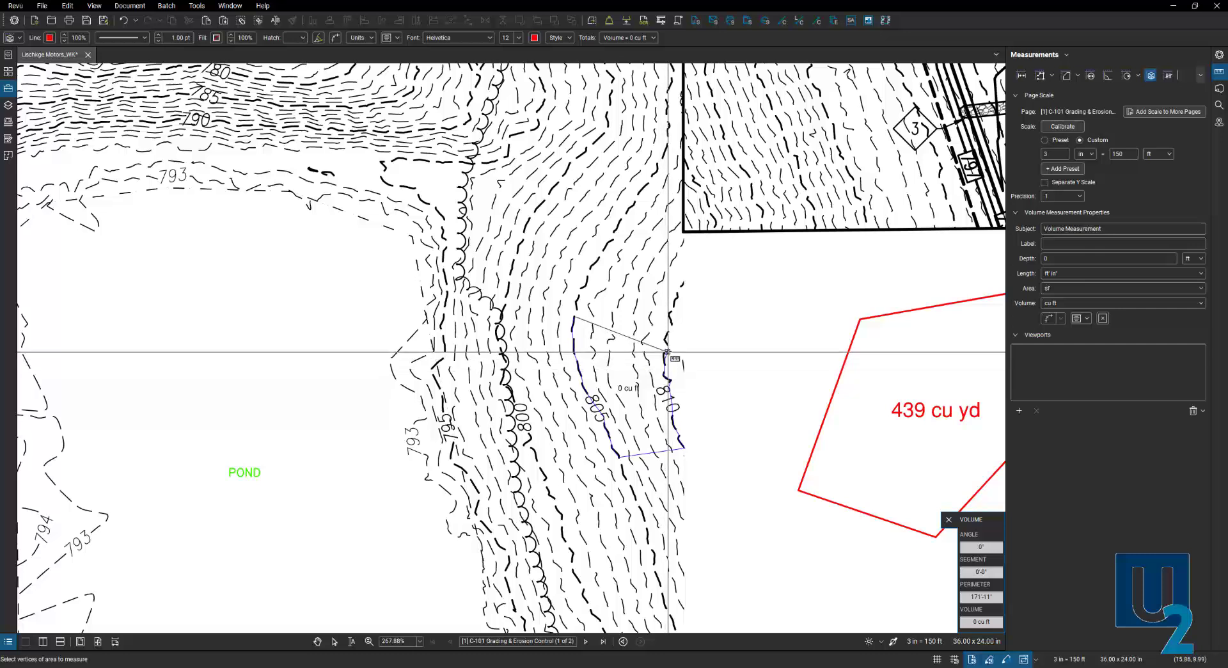
pyautogui.click(672, 325)
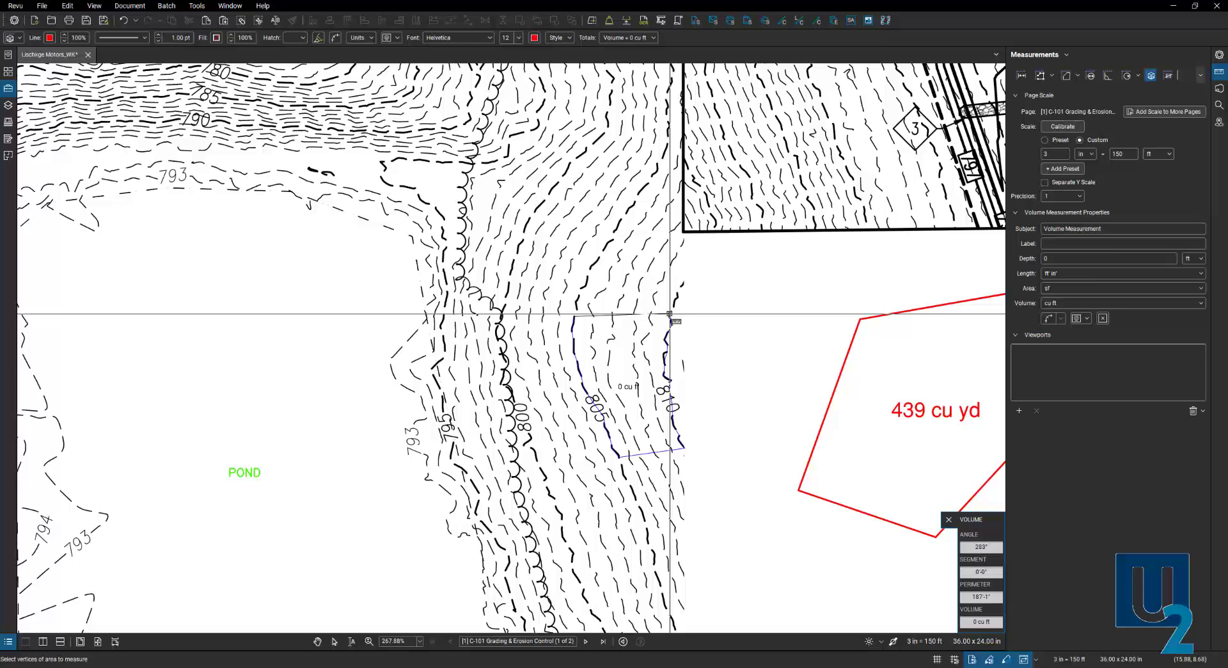
pyautogui.doubleClick(670, 314)
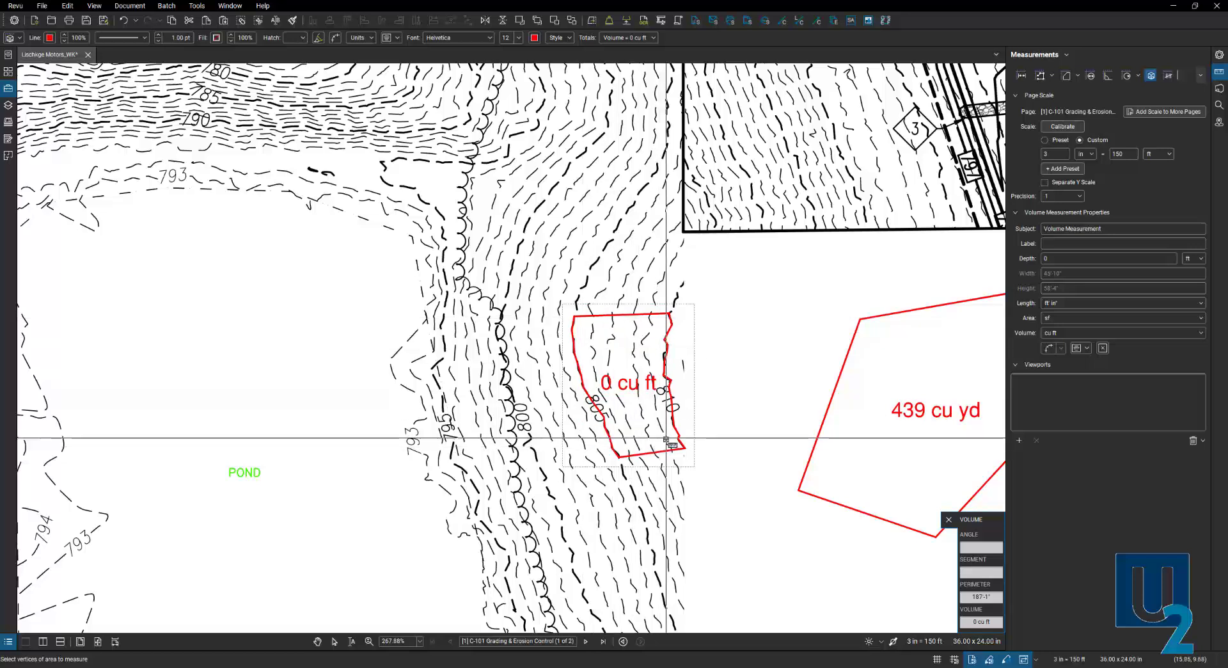
# - Give the slope measurement a 2.5 ft depth and cu yd volume units, reading 174 cu yd
pyautogui.press('Escape')
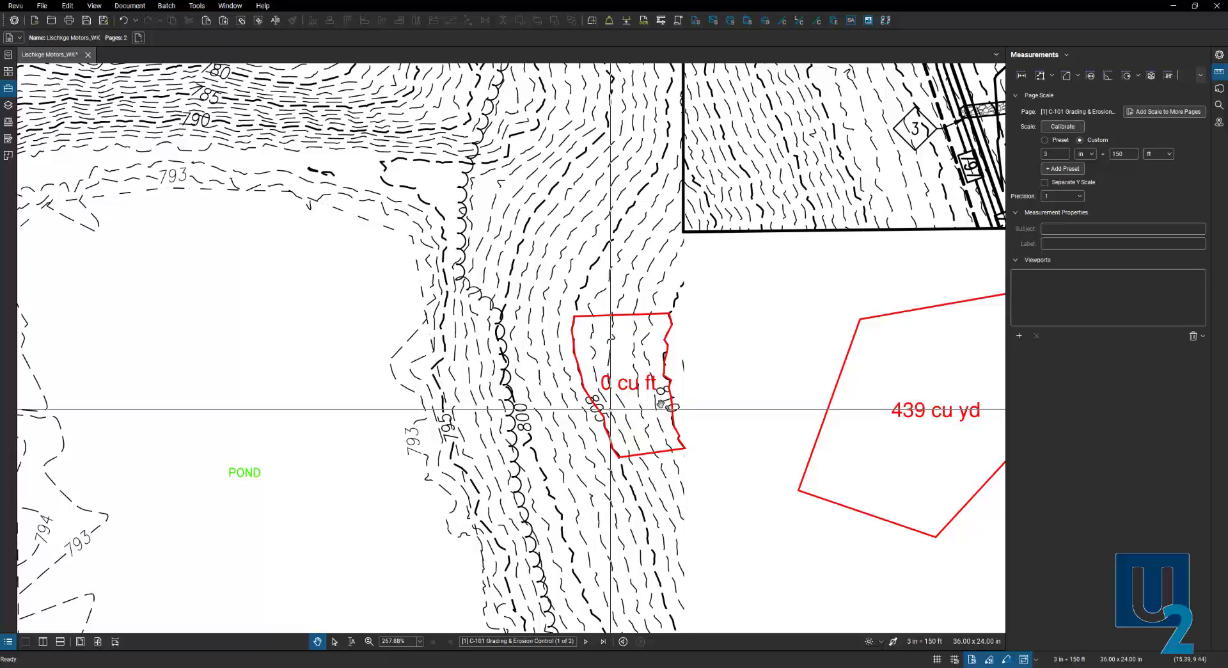
pyautogui.click(636, 388)
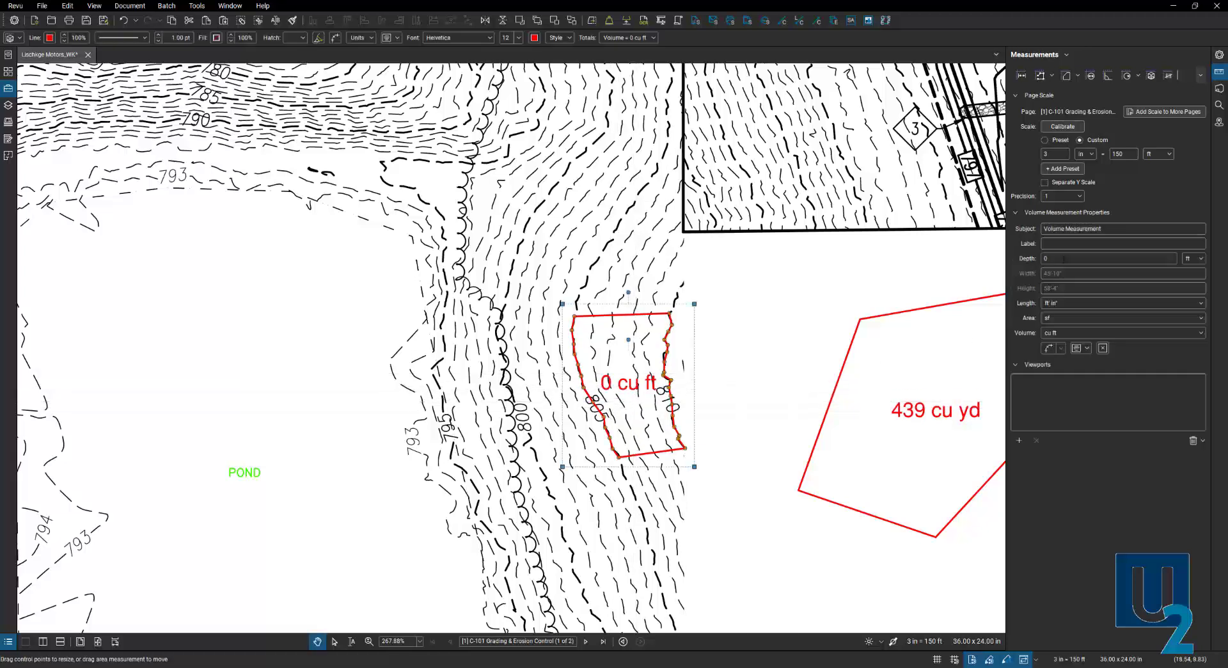
pyautogui.click(1063, 259)
pyautogui.press('Return')
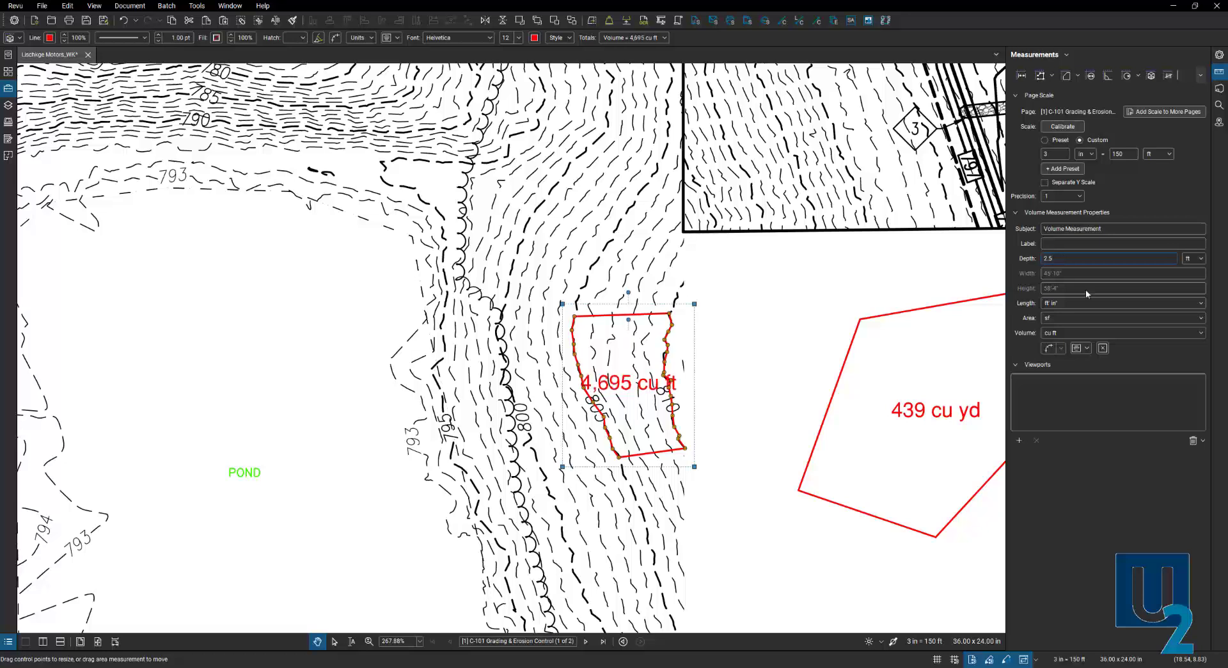
pyautogui.click(1119, 333)
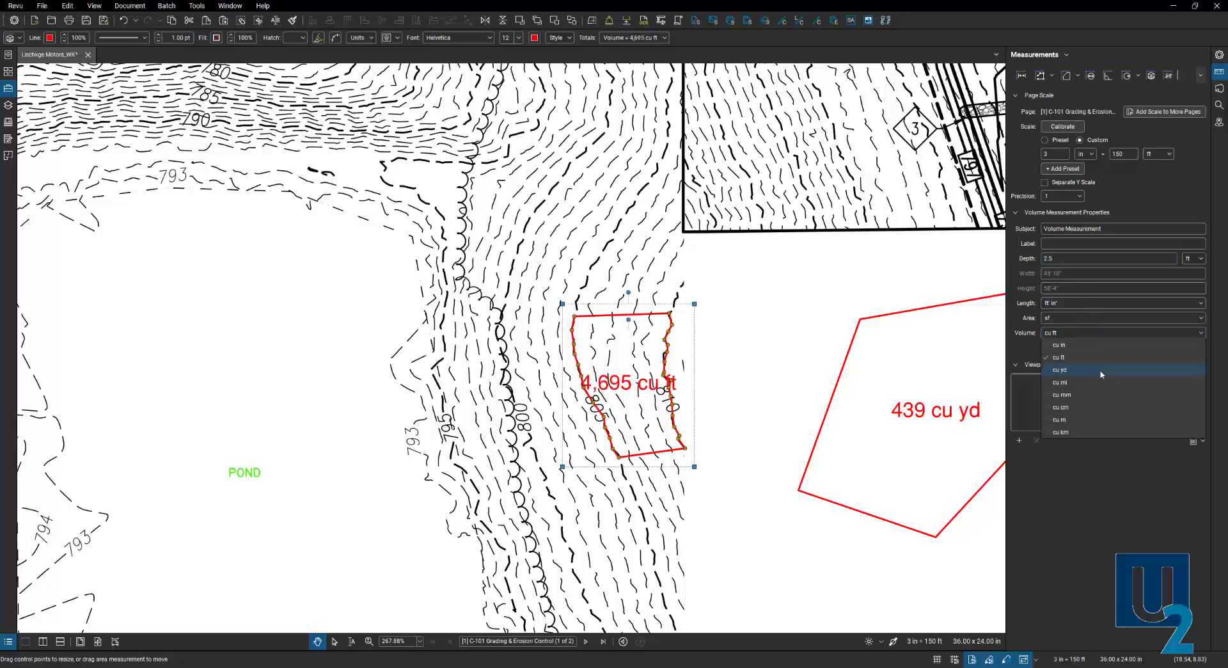
pyautogui.click(1101, 371)
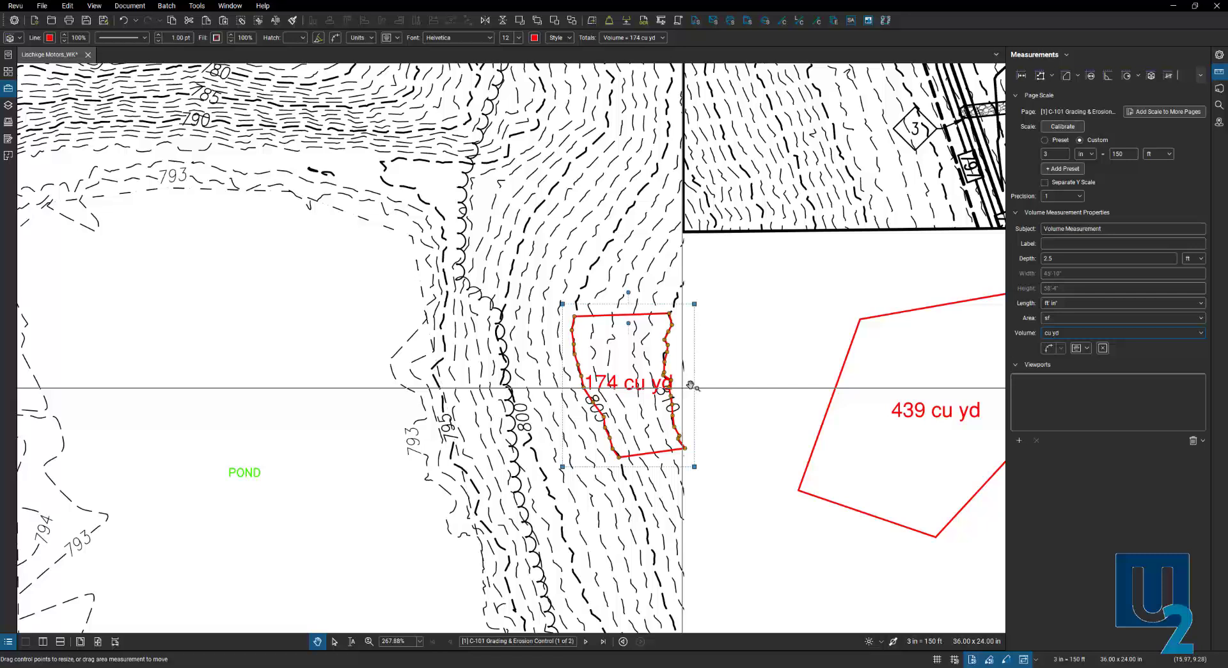
pyautogui.scroll(-5, 691, 386)
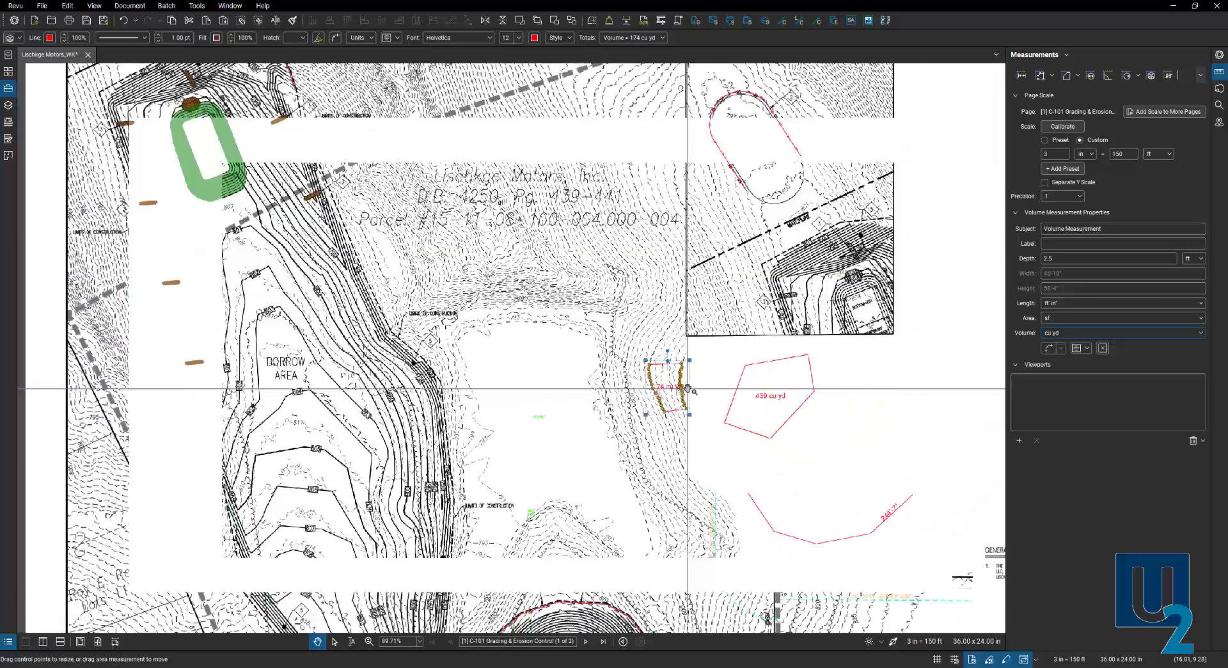
pyautogui.scroll(-3, 688, 389)
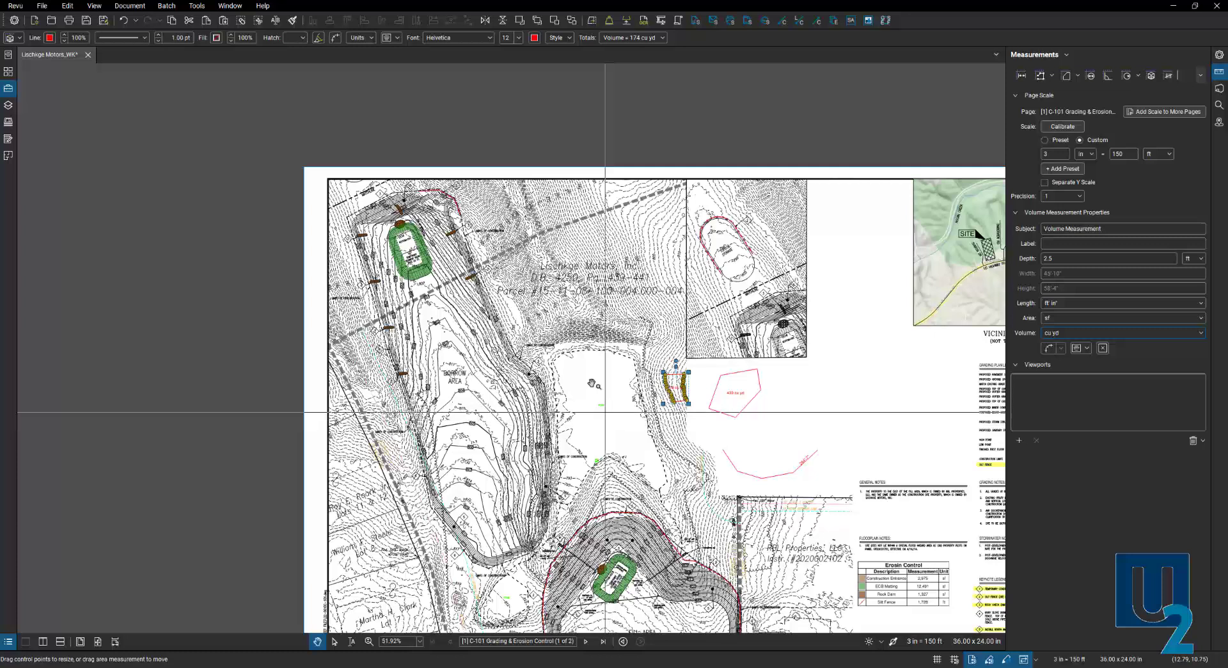
pyautogui.click(593, 384)
pyautogui.scroll(2, 488, 405)
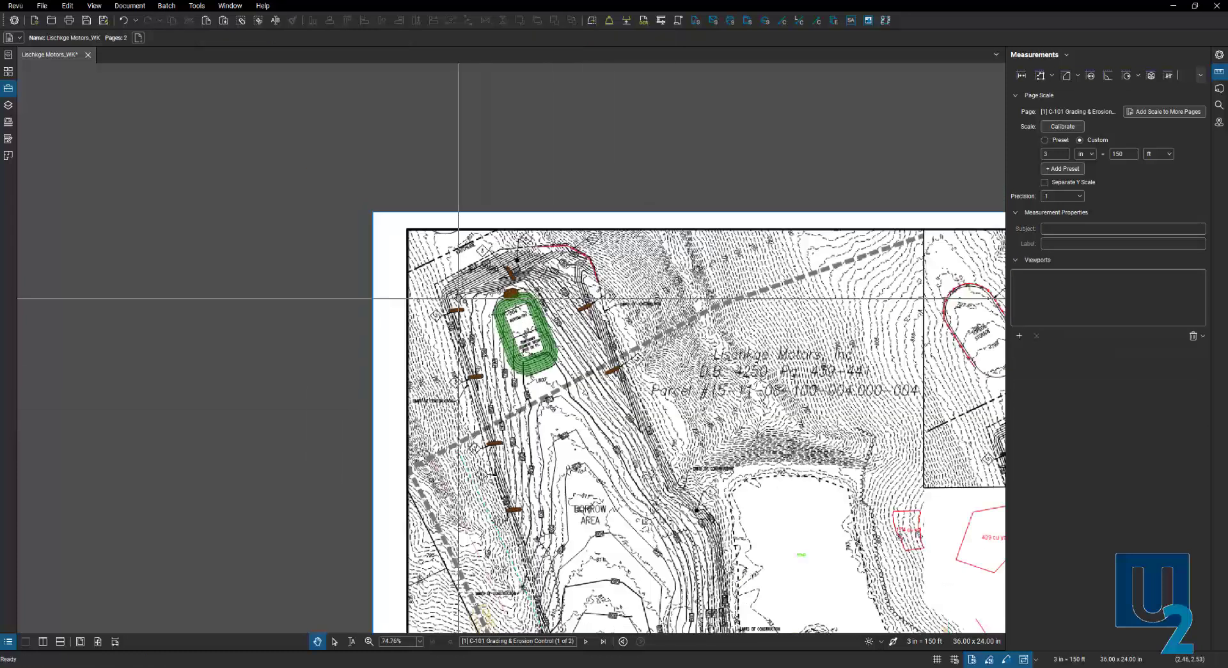
pyautogui.scroll(3, 458, 298)
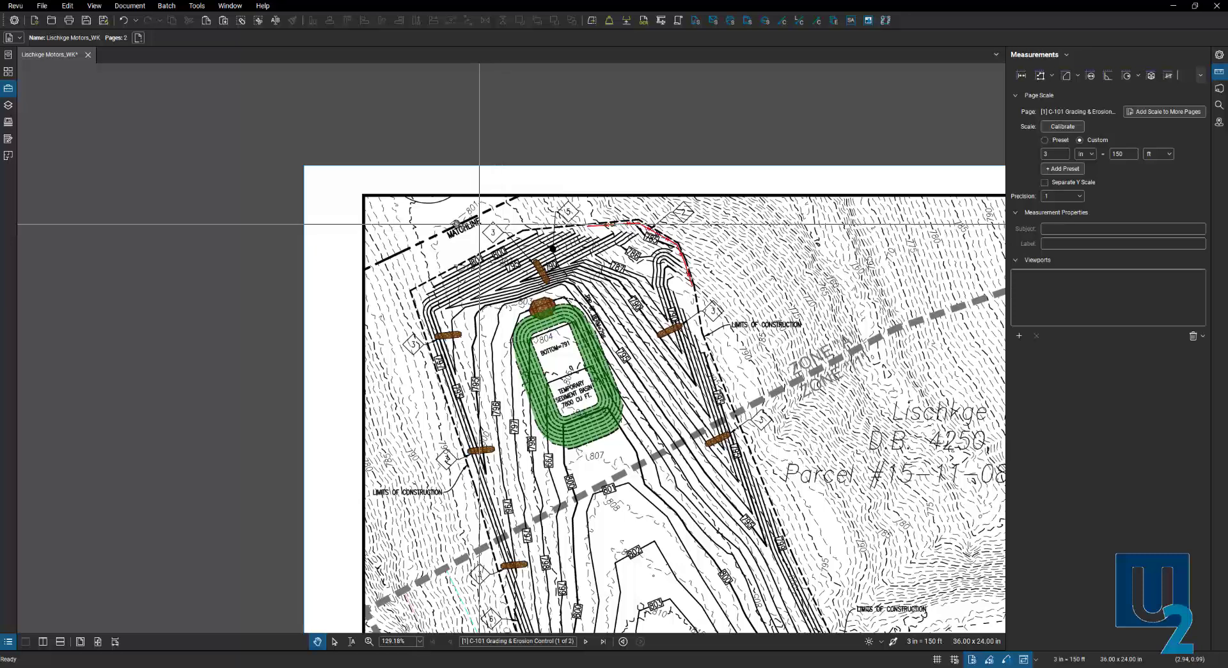
pyautogui.click(9, 157)
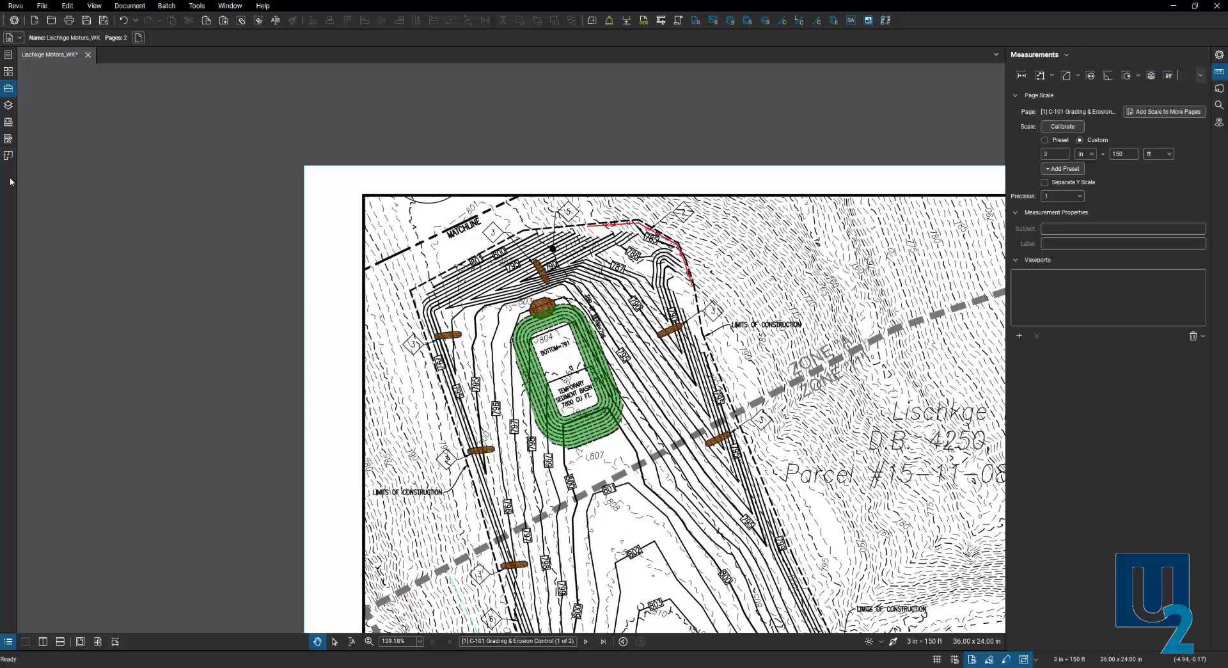
pyautogui.rightClick(10, 181)
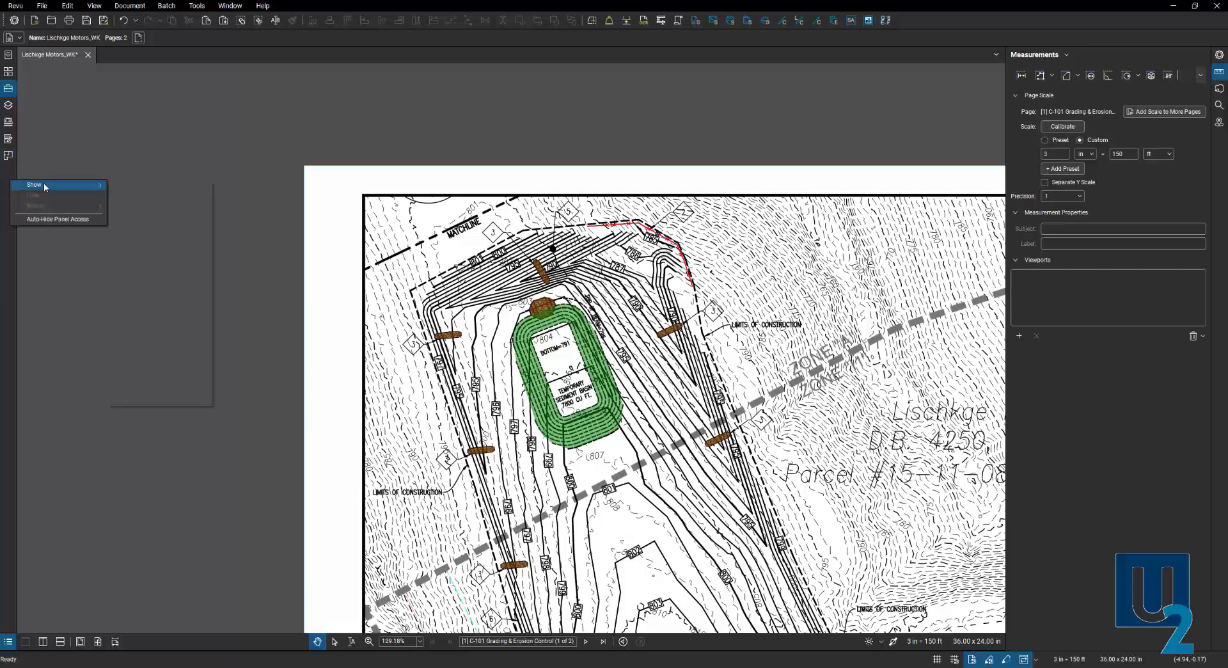
pyautogui.moveTo(48, 185)
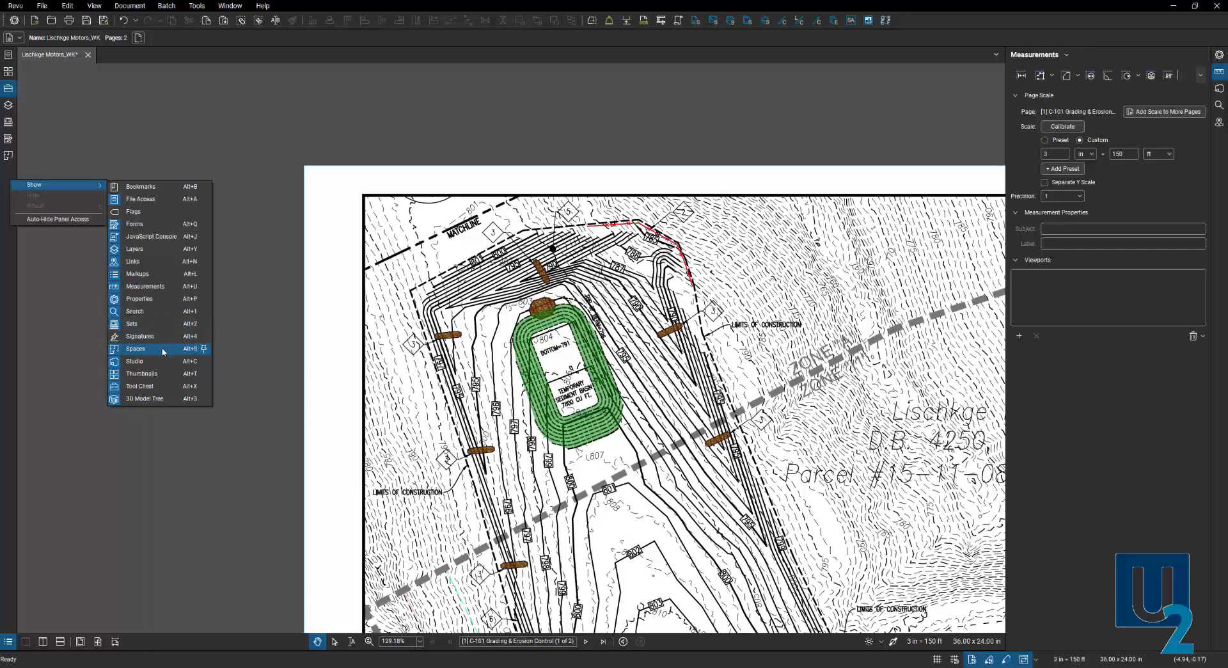
pyautogui.click(4, 250)
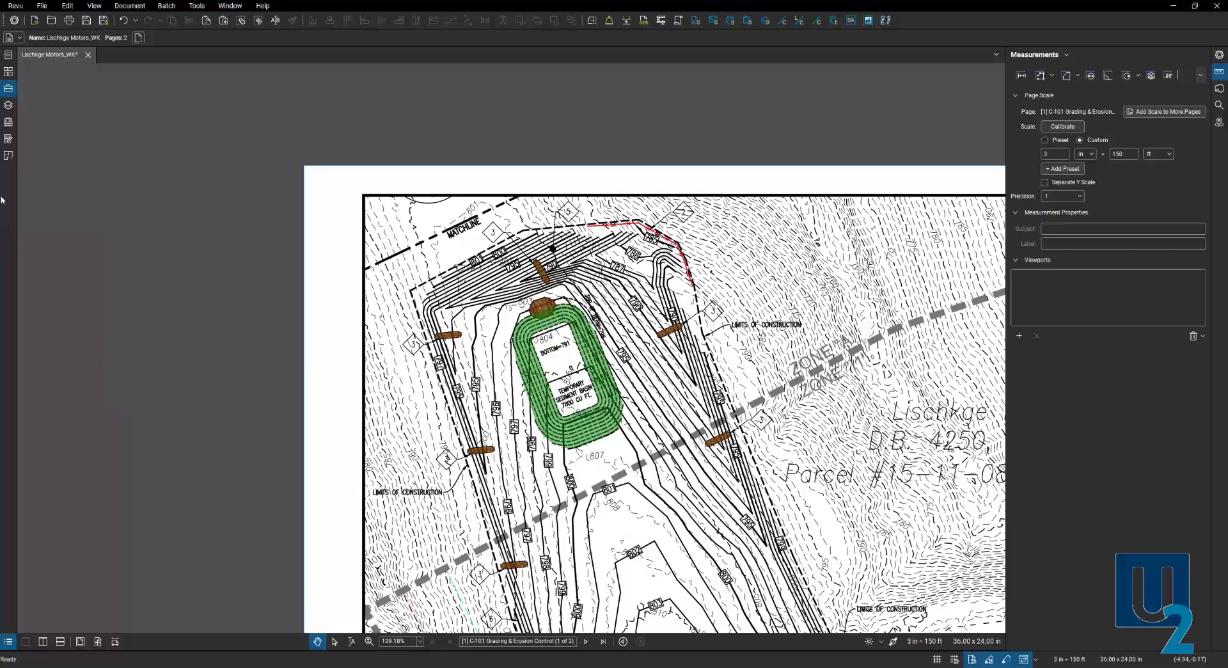
# - Define a Phase 1 space rectangle over the upper pond area
pyautogui.click(7, 156)
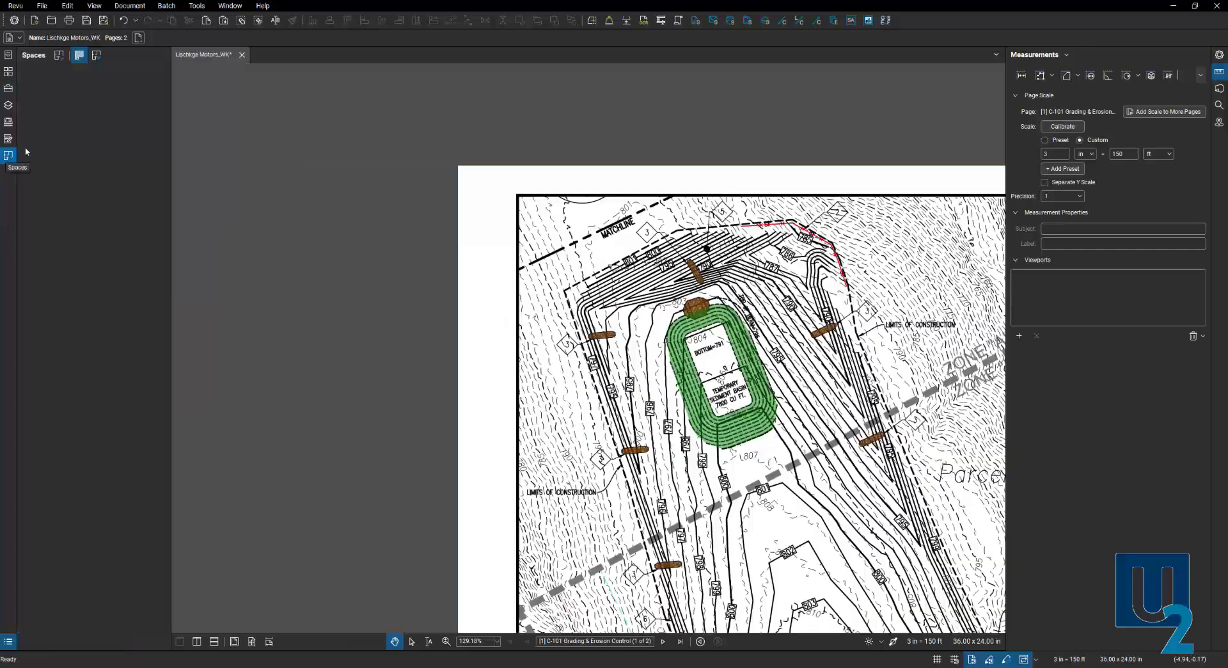
pyautogui.click(61, 58)
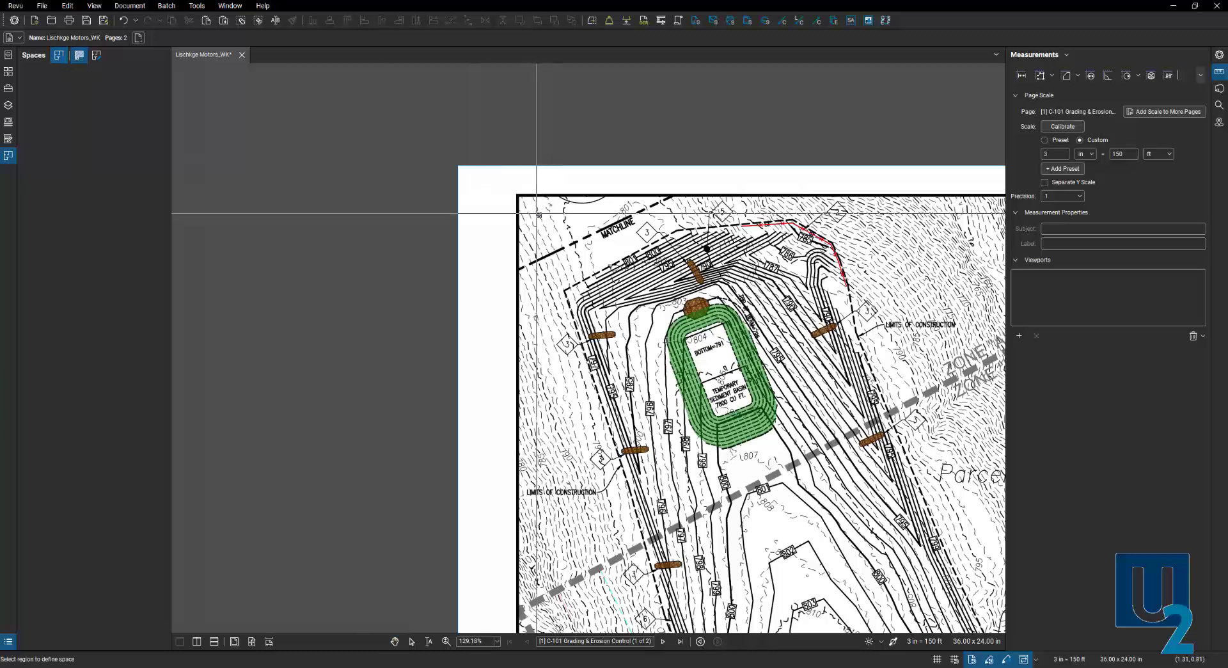
pyautogui.moveTo(539, 215)
pyautogui.mouseDown()
pyautogui.moveTo(755, 496)
pyautogui.moveTo(951, 522)
pyautogui.mouseUp()
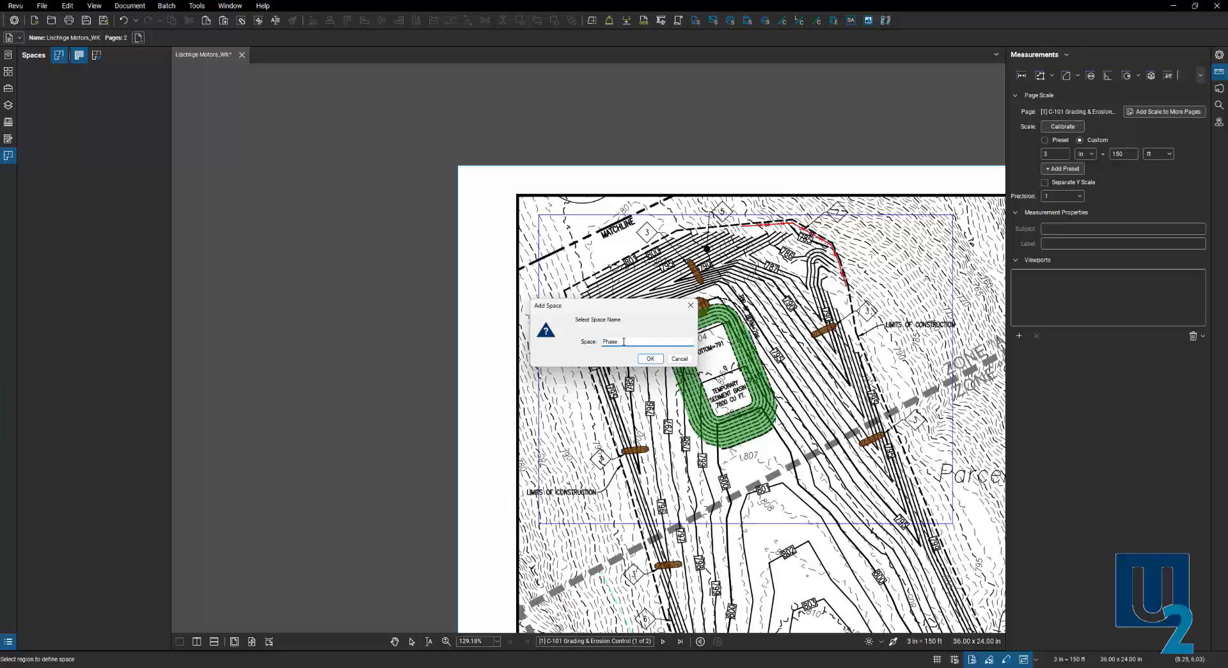
pyautogui.click(661, 357)
# - Define a Phase 2 space enclosing the fill area and drag up the Markups List
pyautogui.scroll(-3, 403, 322)
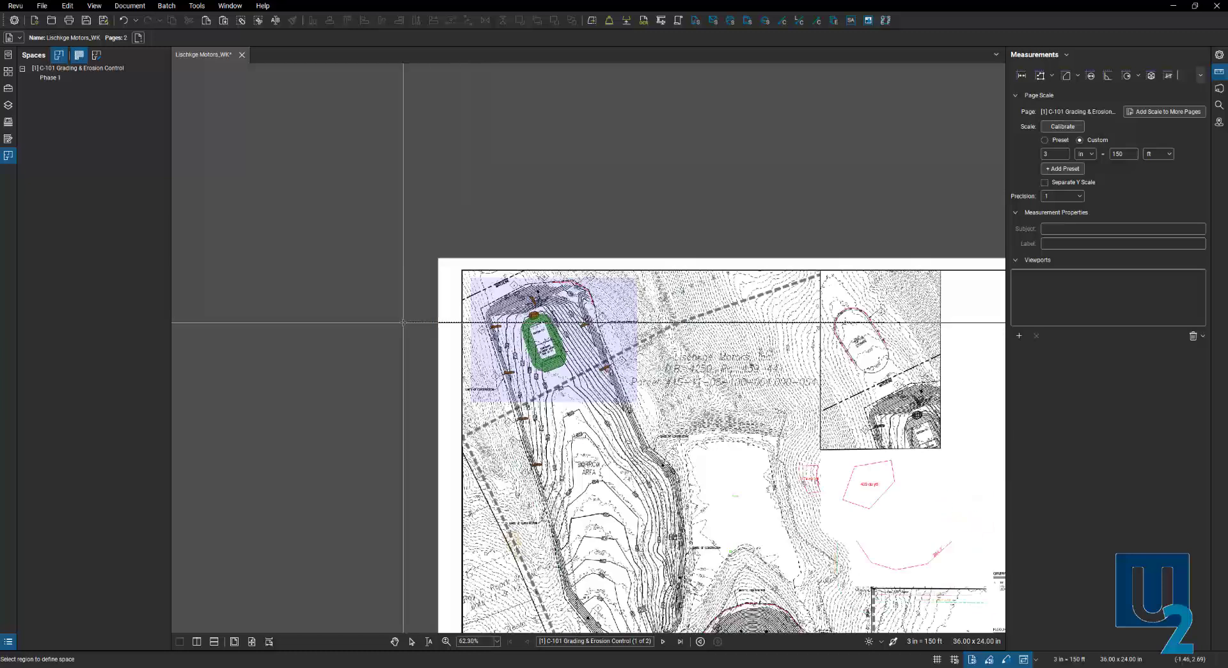
pyautogui.scroll(-3, 404, 322)
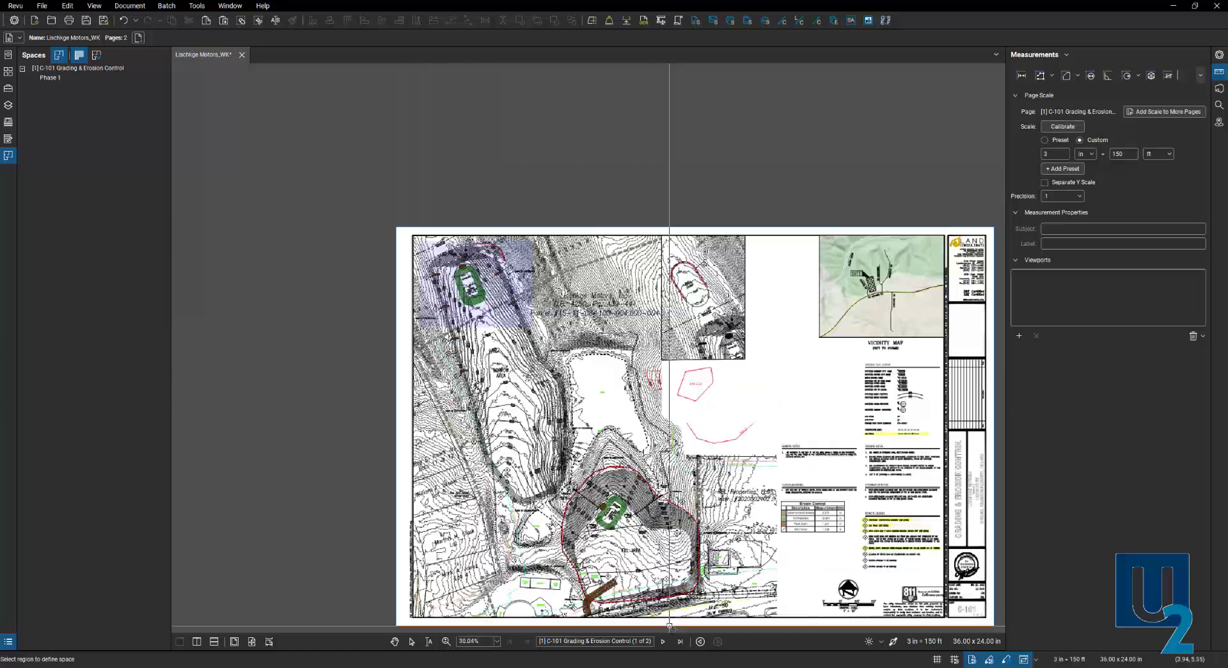
pyautogui.scroll(3, 669, 595)
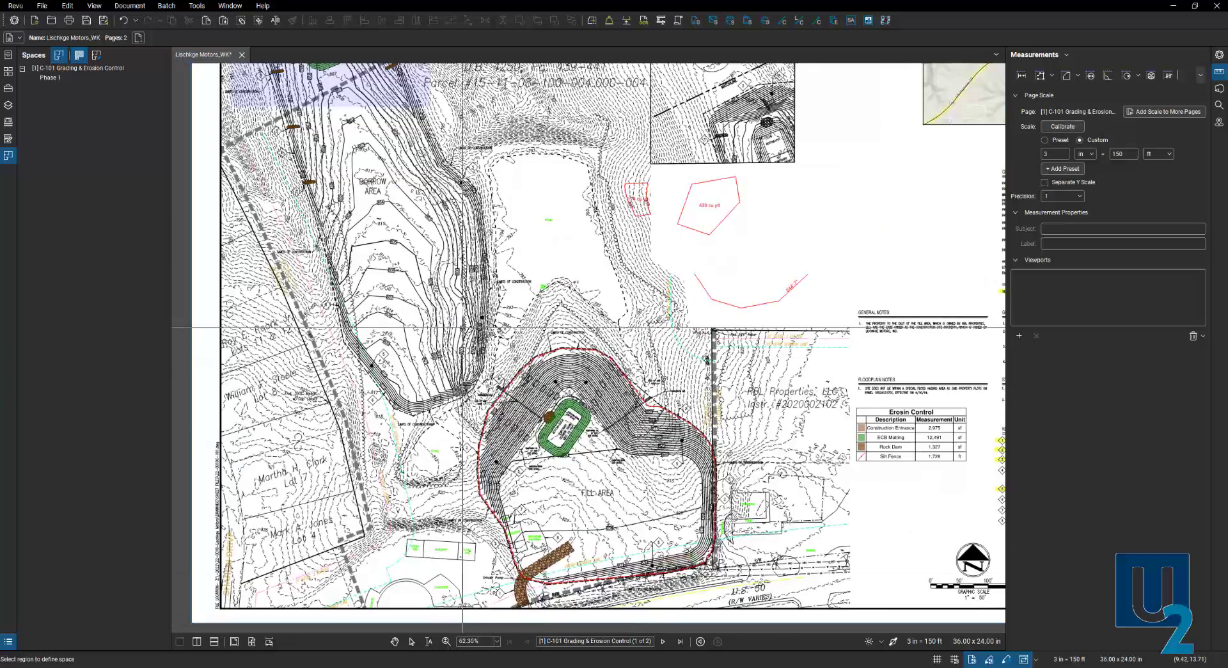
pyautogui.moveTo(463, 328); pyautogui.dragTo(736, 615)
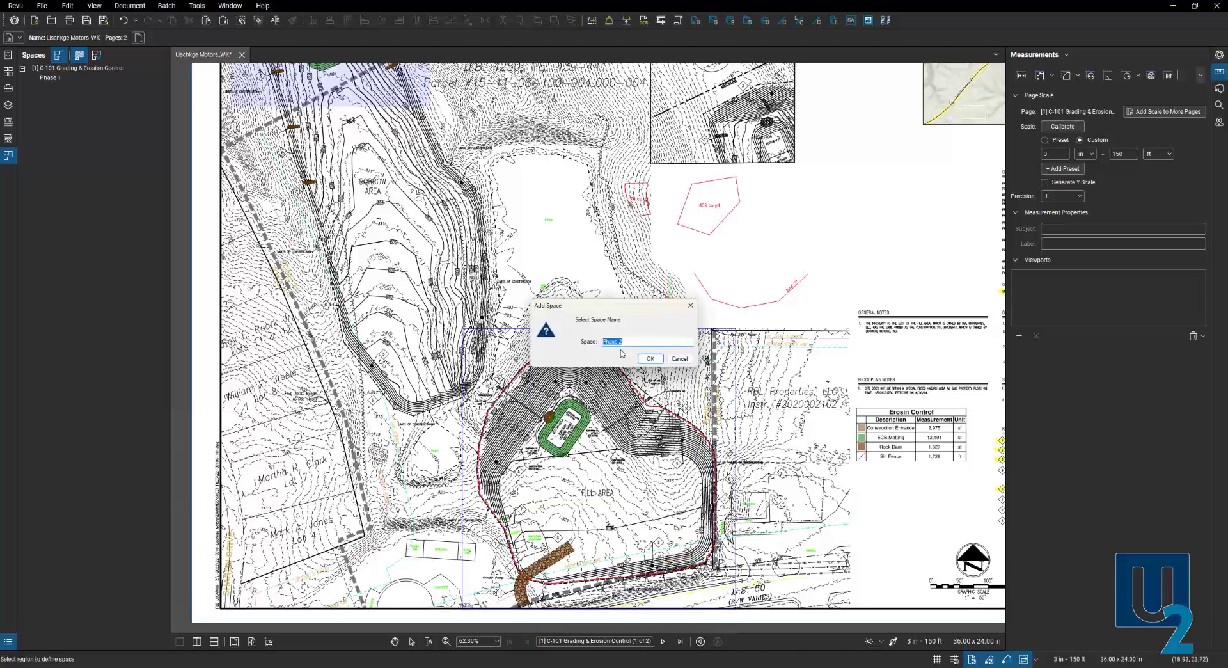
pyautogui.click(650, 359)
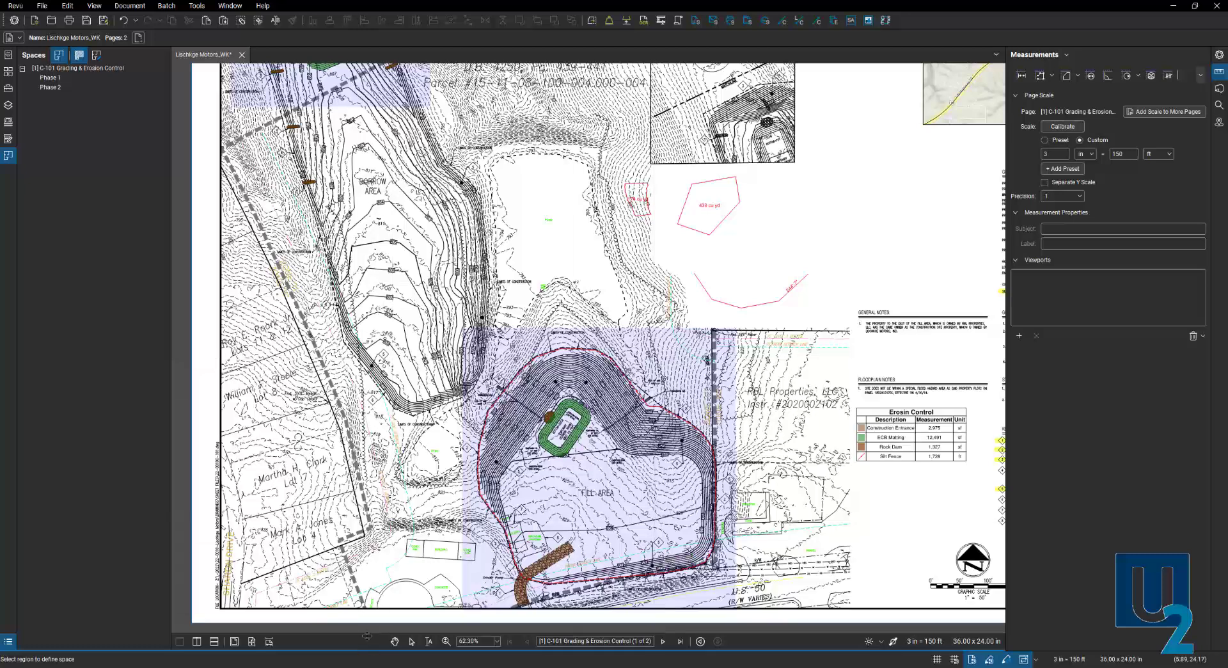
pyautogui.moveTo(367, 635); pyautogui.dragTo(376, 373)
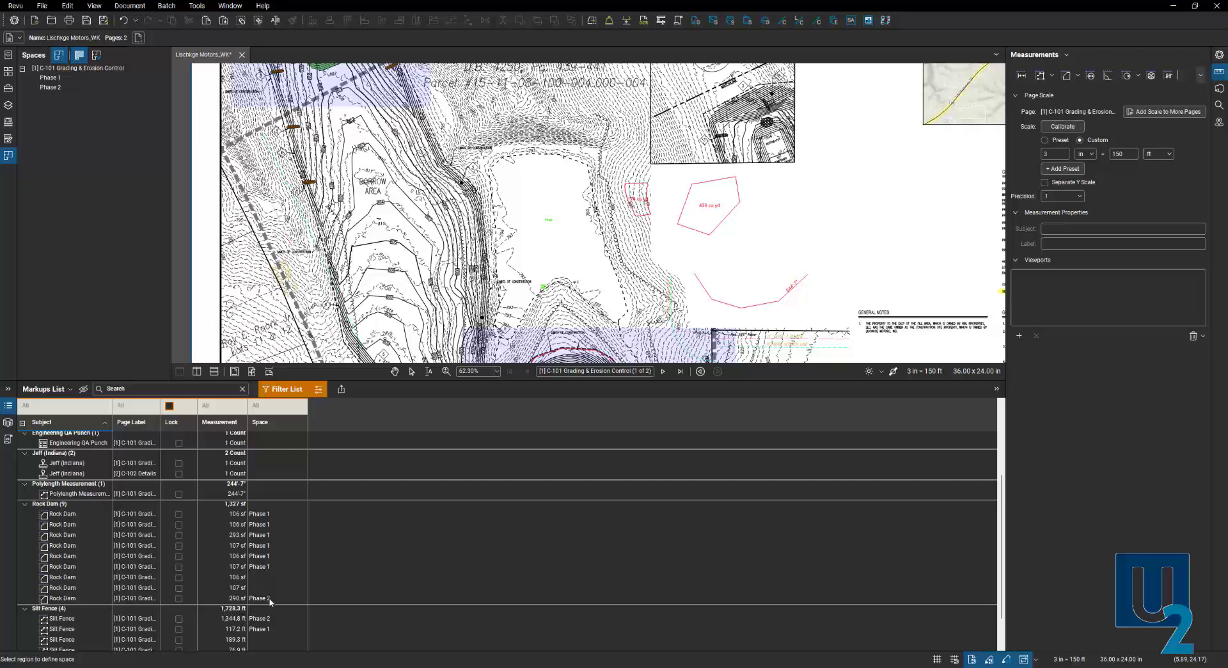
# - Group the Markups List by Space to review Phase 1 and Phase 2 markups, then close it
pyautogui.scroll(-1, 277, 633)
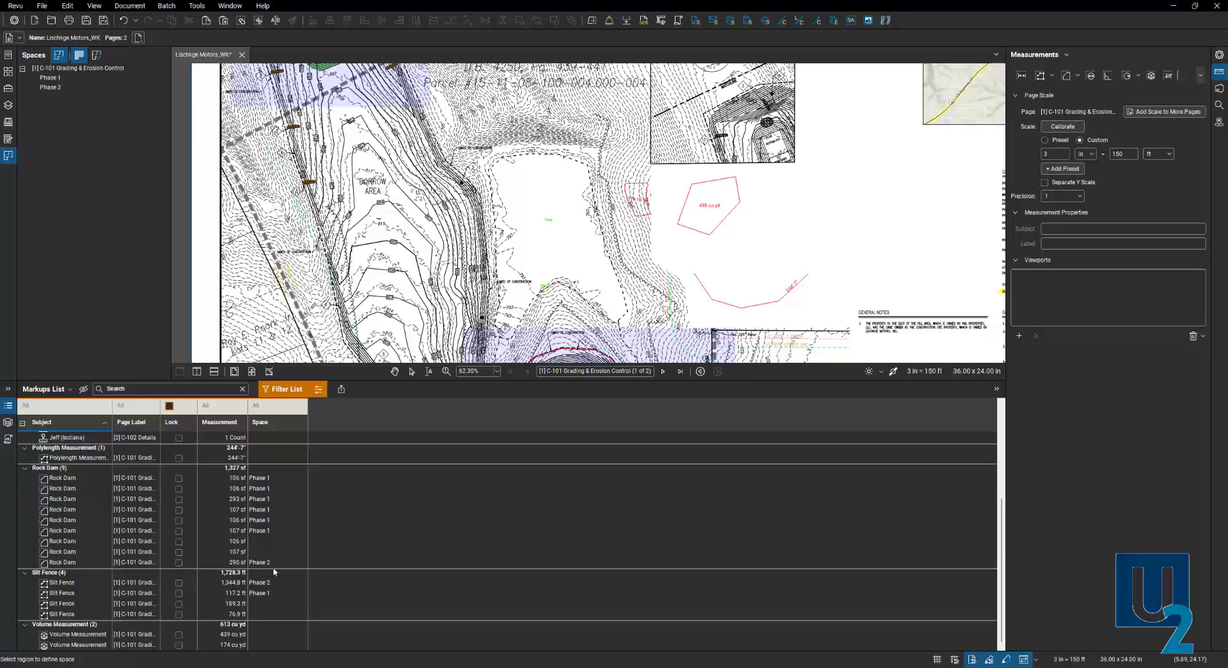
pyautogui.click(278, 422)
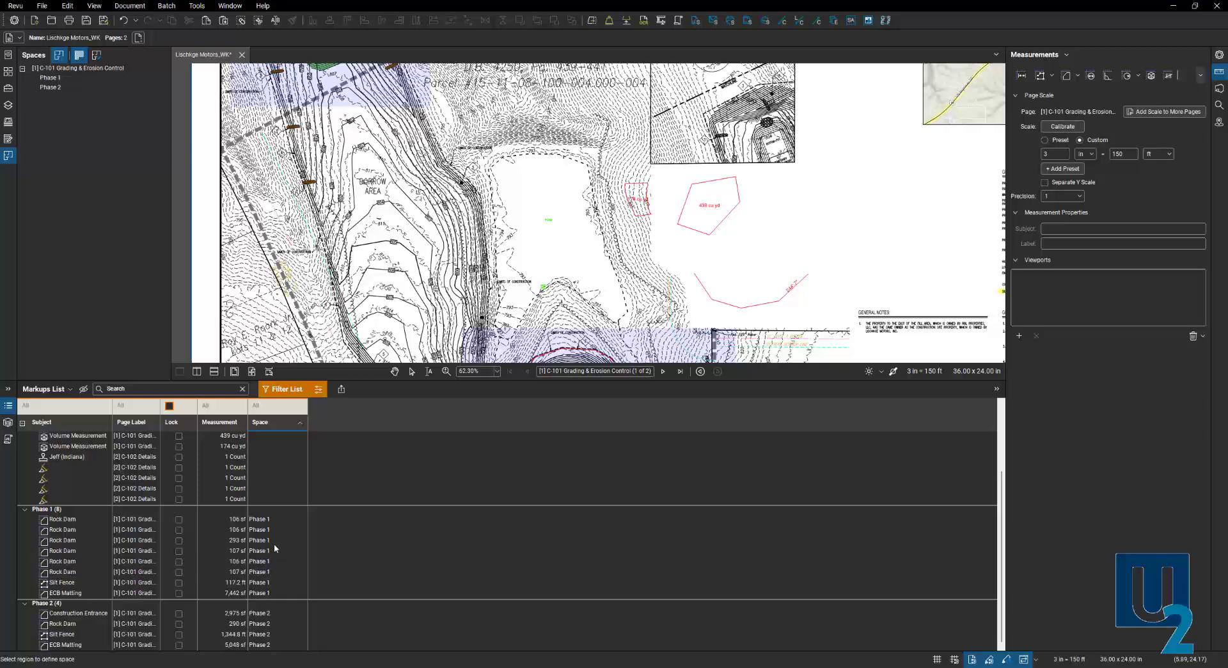
pyautogui.click(383, 381)
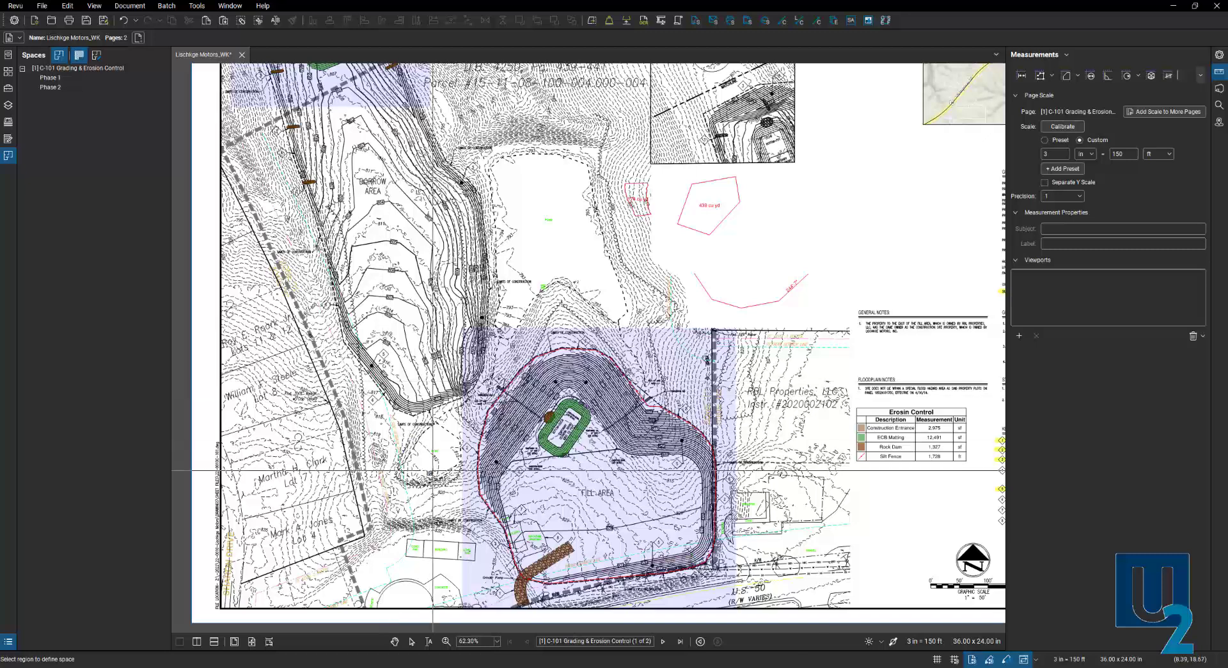
# - Cancel Add Space, select the Erosin Control legend table, and show the Tool Chest
pyautogui.press('Escape')
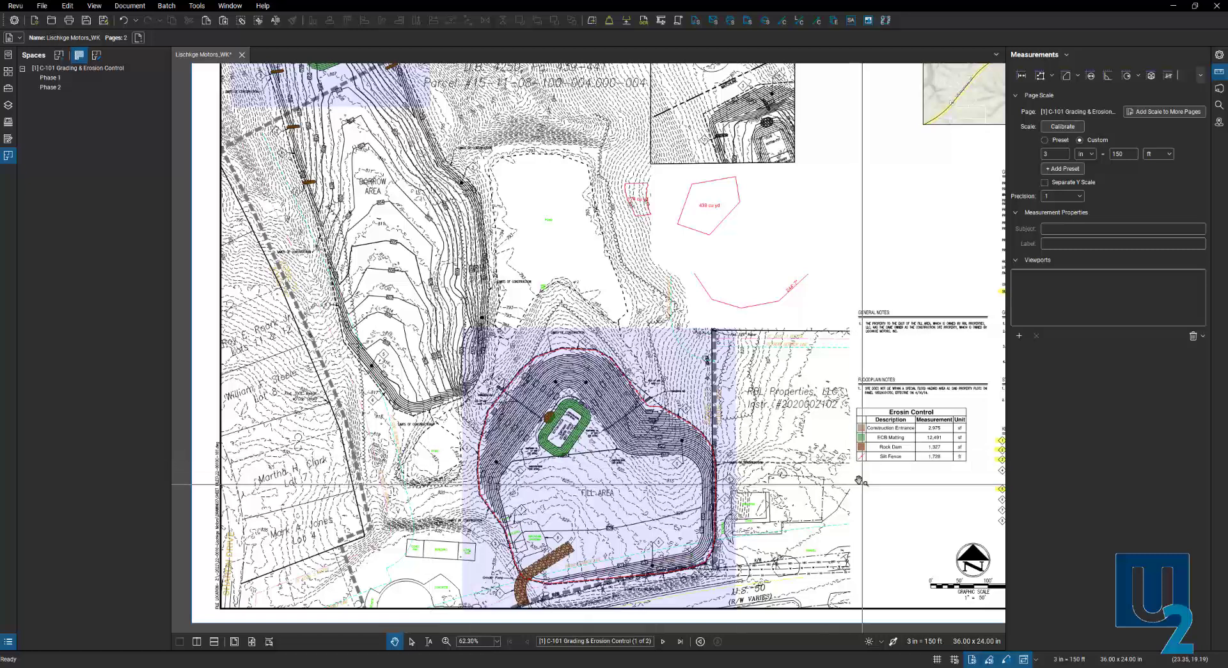
pyautogui.scroll(6, 859, 480)
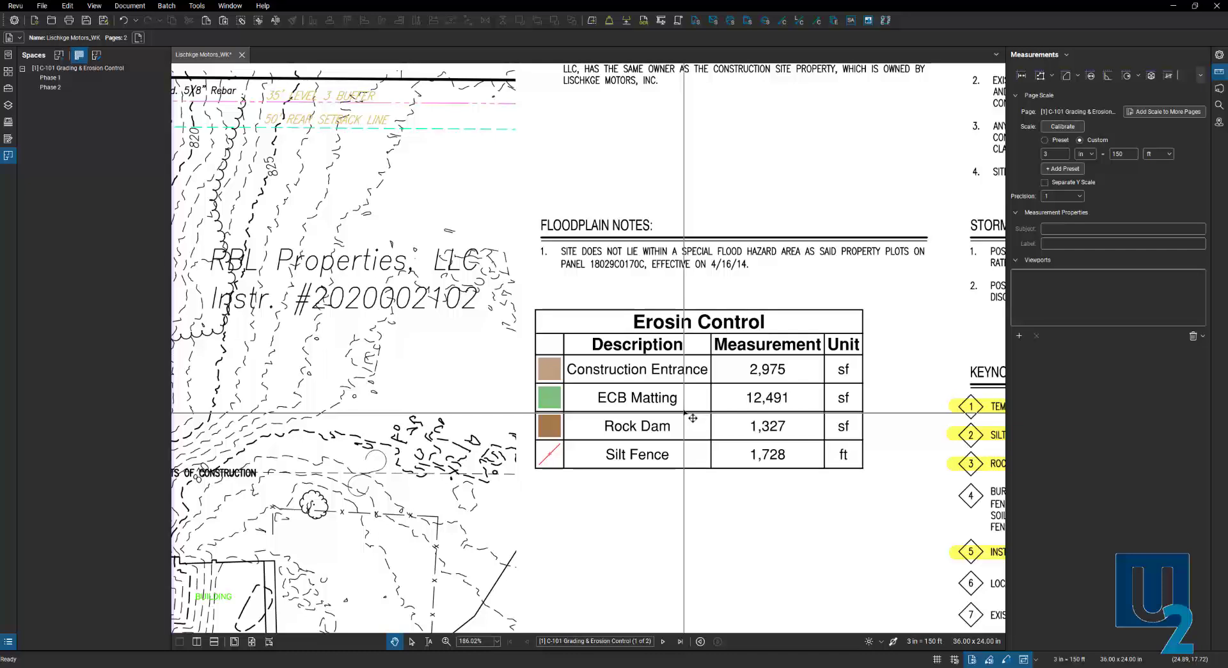
pyautogui.click(692, 418)
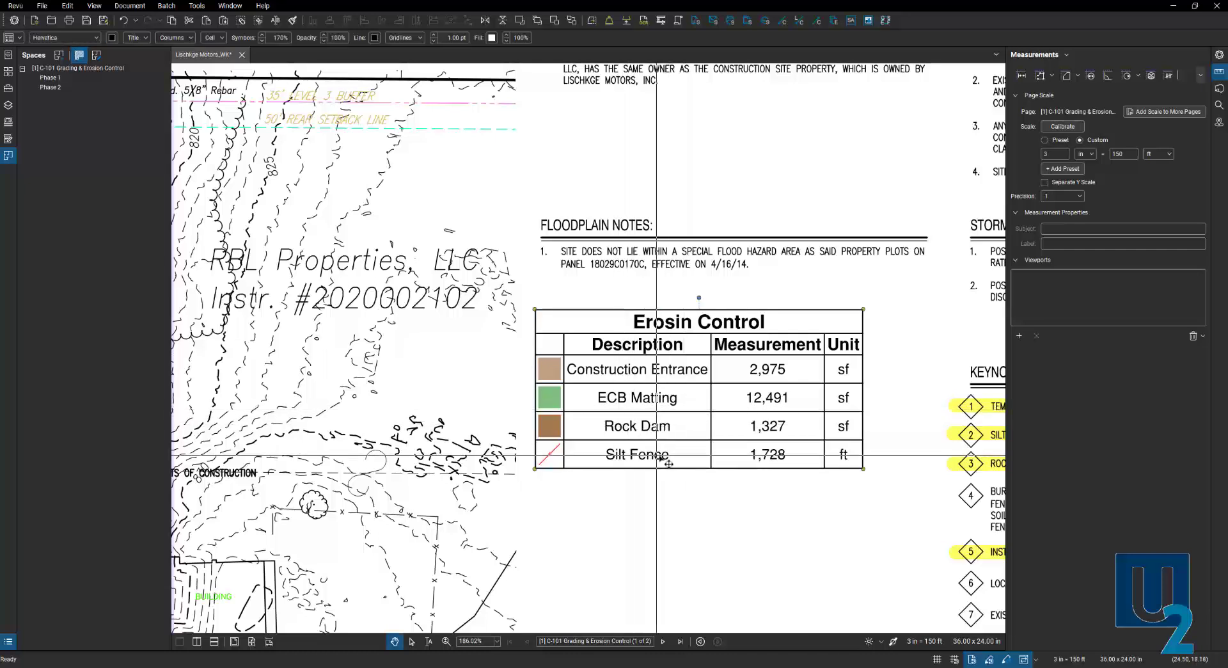
pyautogui.scroll(-2, 816, 501)
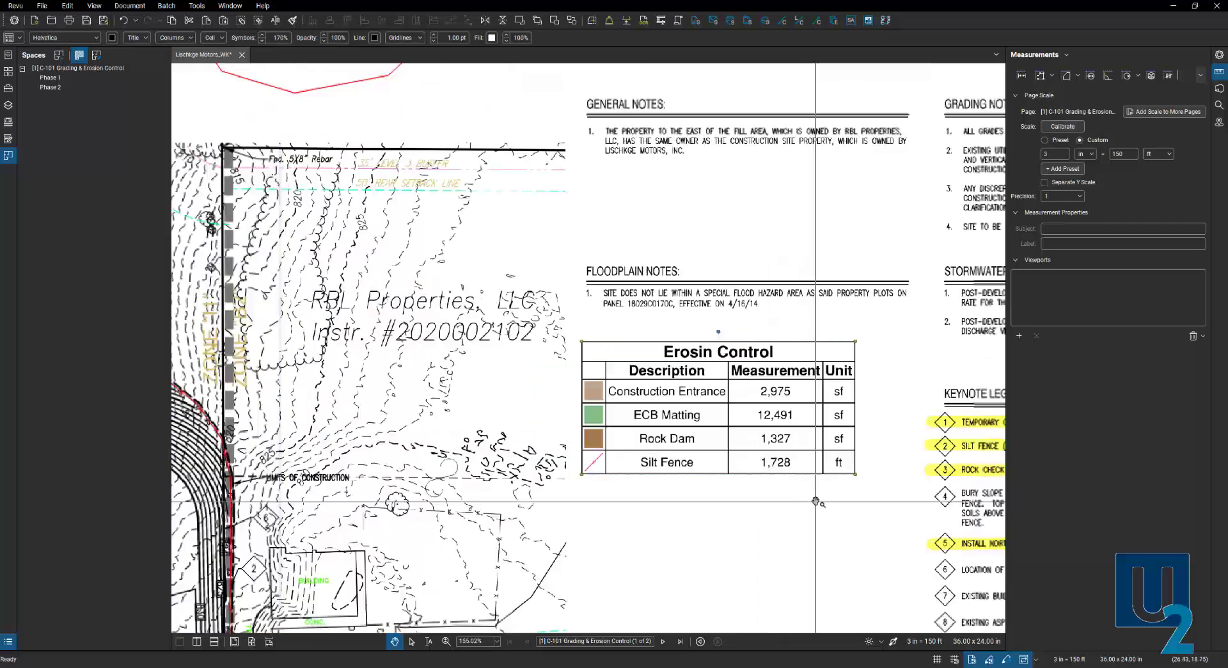
pyautogui.scroll(-5, 817, 502)
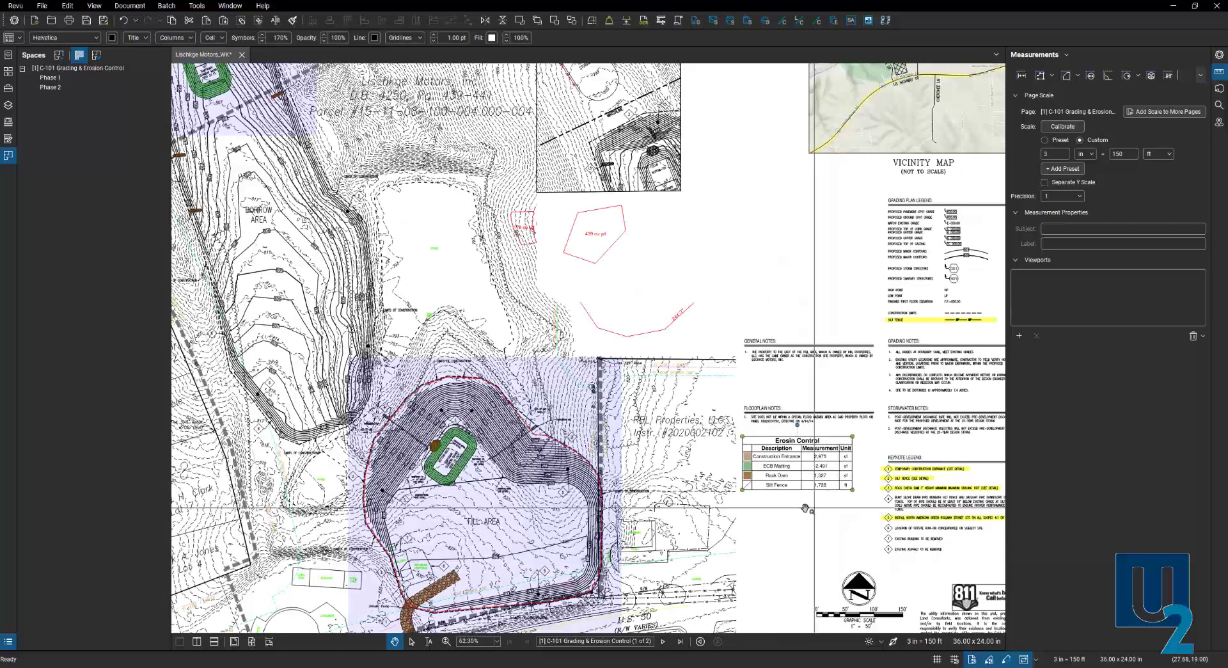
pyautogui.click(9, 87)
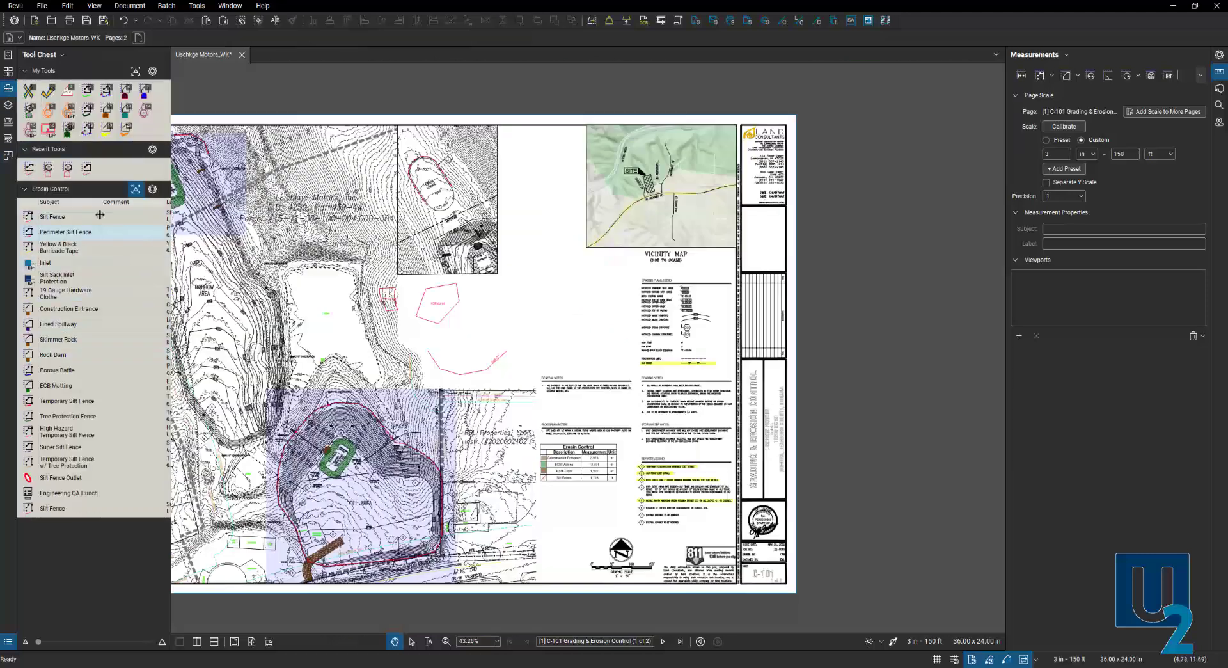
# - Draw a 501 ft silt fence beside the 439 cu yd area with the Silt Fence tool
pyautogui.click(48, 511)
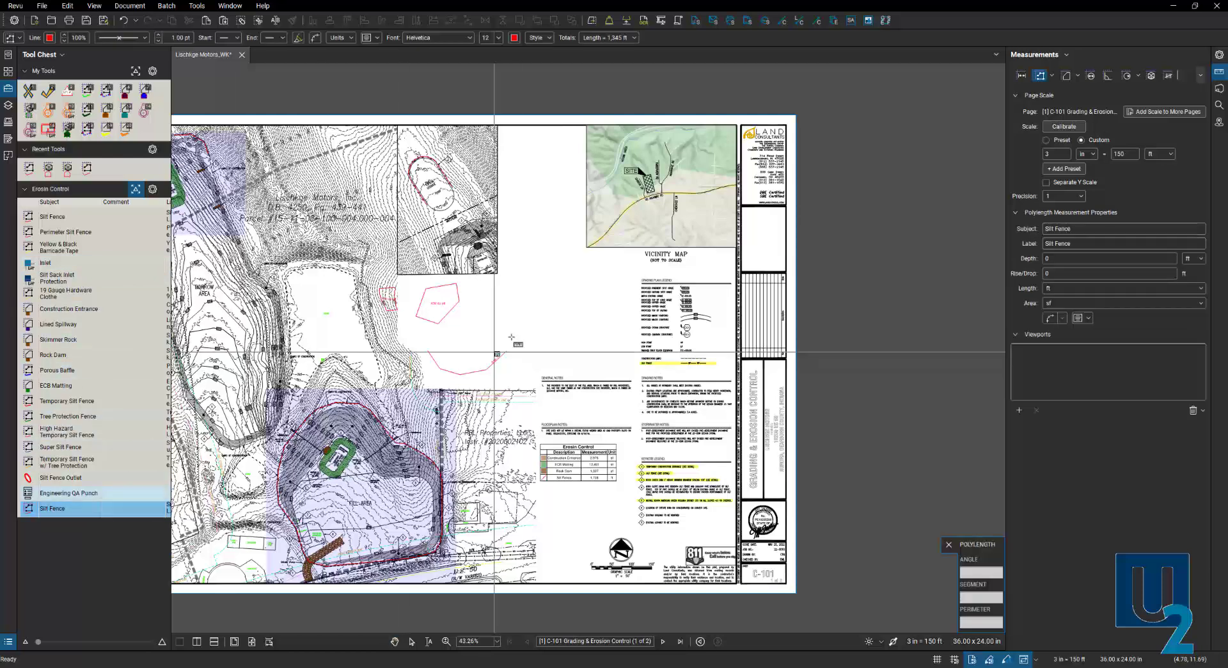
pyautogui.scroll(4, 512, 337)
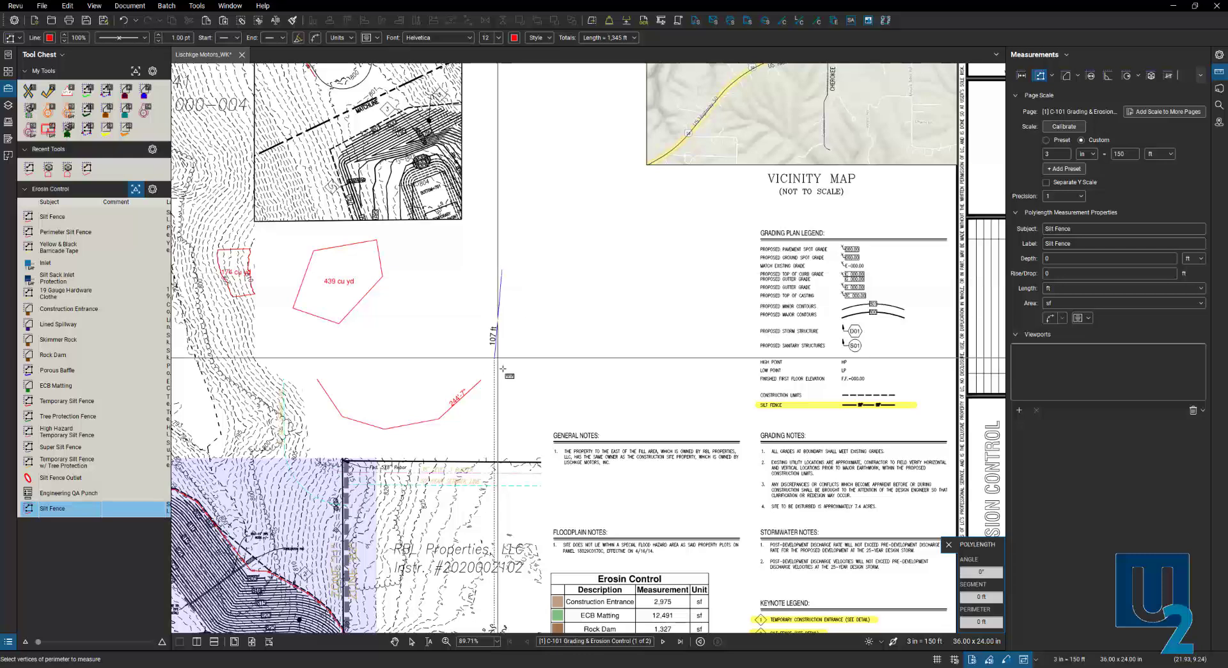
pyautogui.click(501, 364)
pyautogui.click(579, 399)
pyautogui.click(658, 362)
pyautogui.click(658, 295)
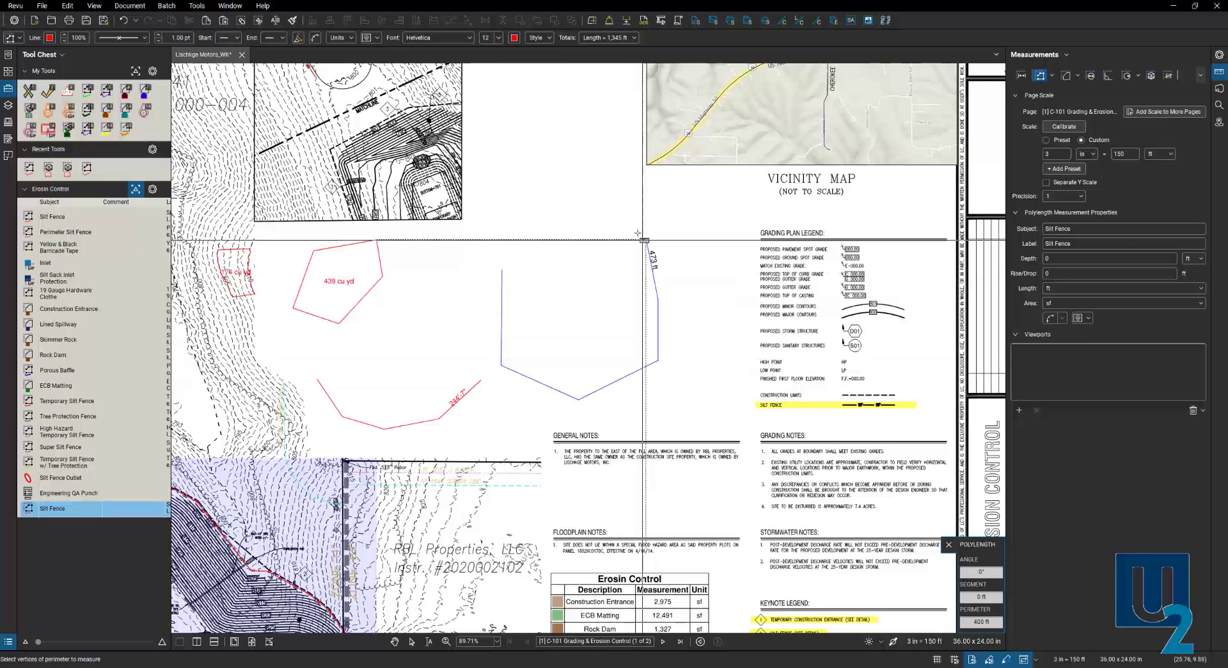
pyautogui.doubleClick(603, 238)
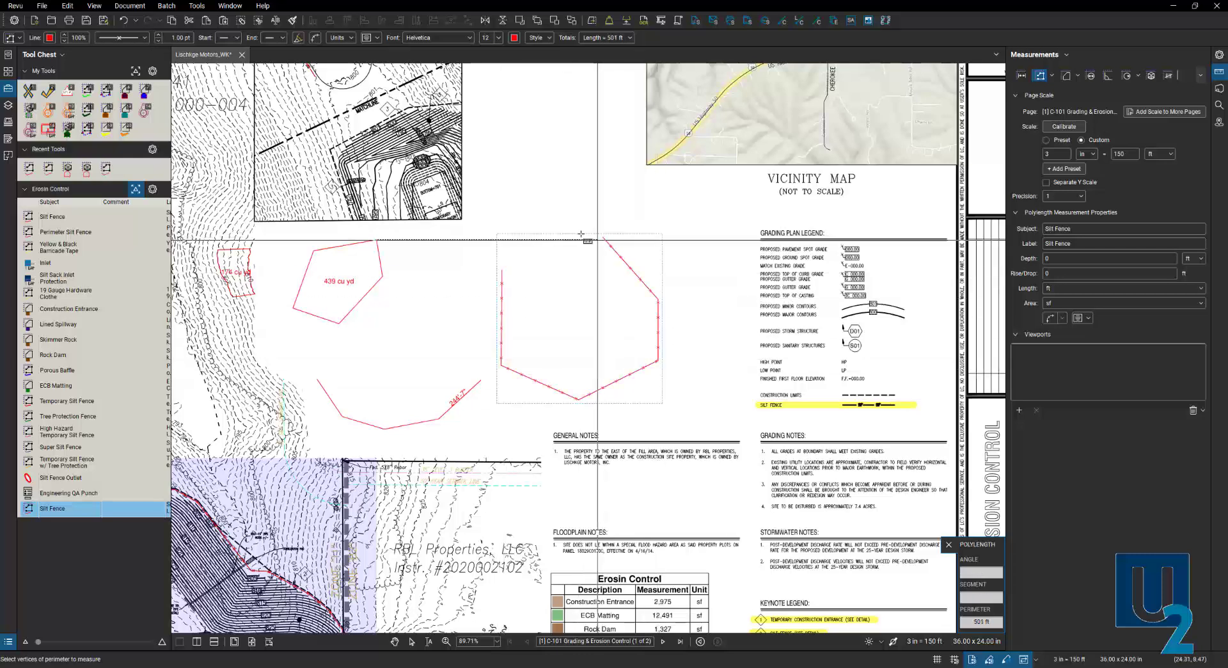
# - Draw a 186 ft test silt fence below the legend, then select and delete it
pyautogui.scroll(-3, 570, 228)
pyautogui.scroll(4, 620, 481)
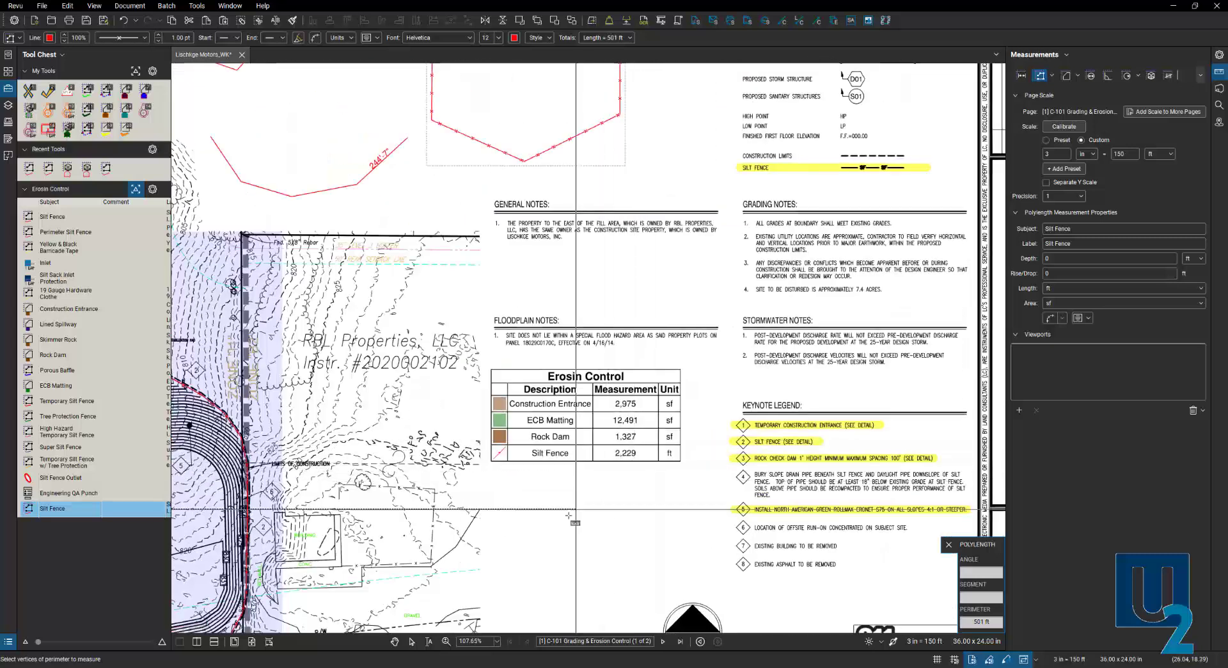
pyautogui.click(524, 523)
pyautogui.click(564, 578)
pyautogui.click(665, 524)
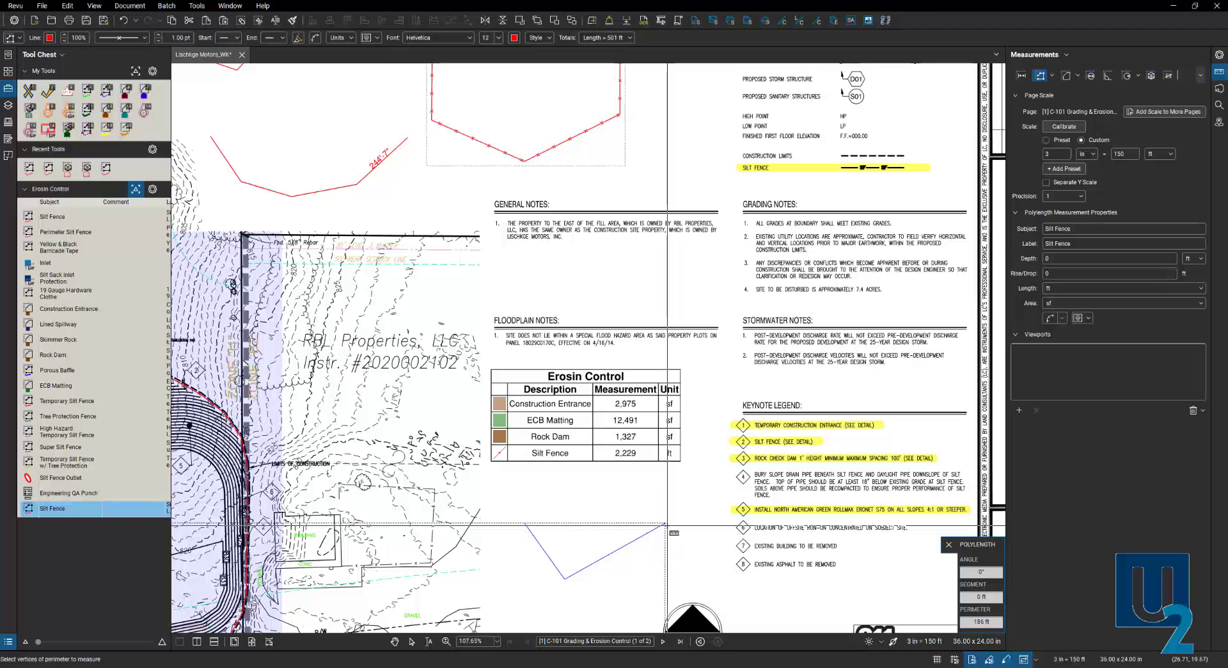
pyautogui.click(666, 525)
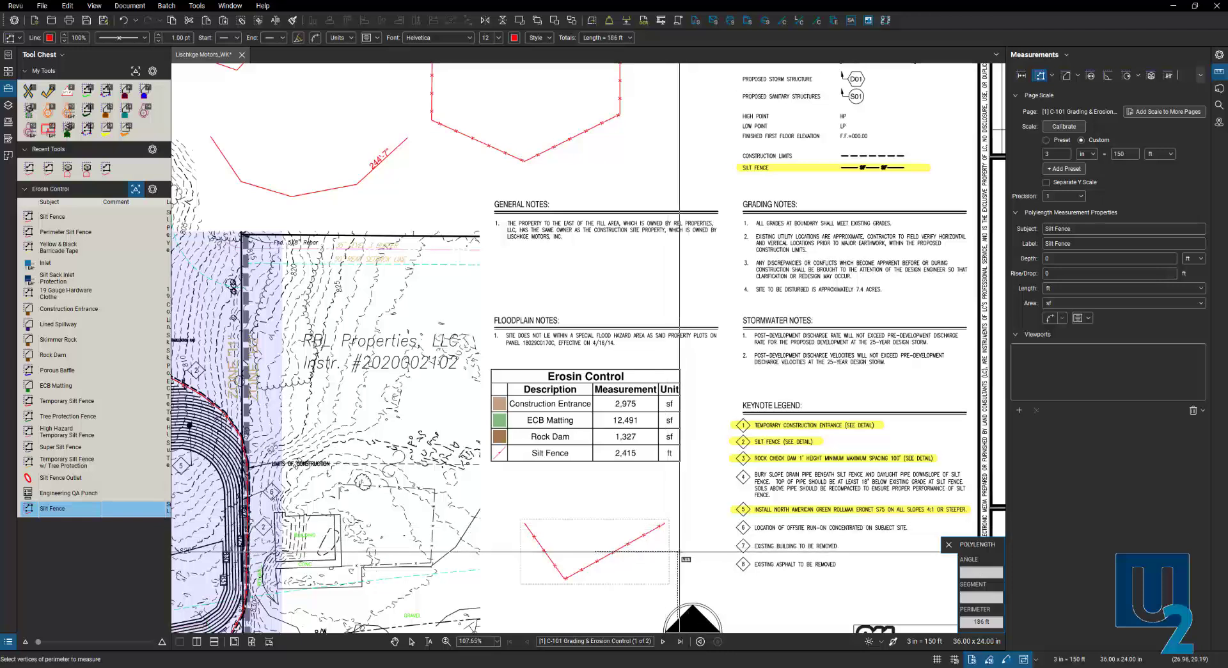
pyautogui.press('Escape')
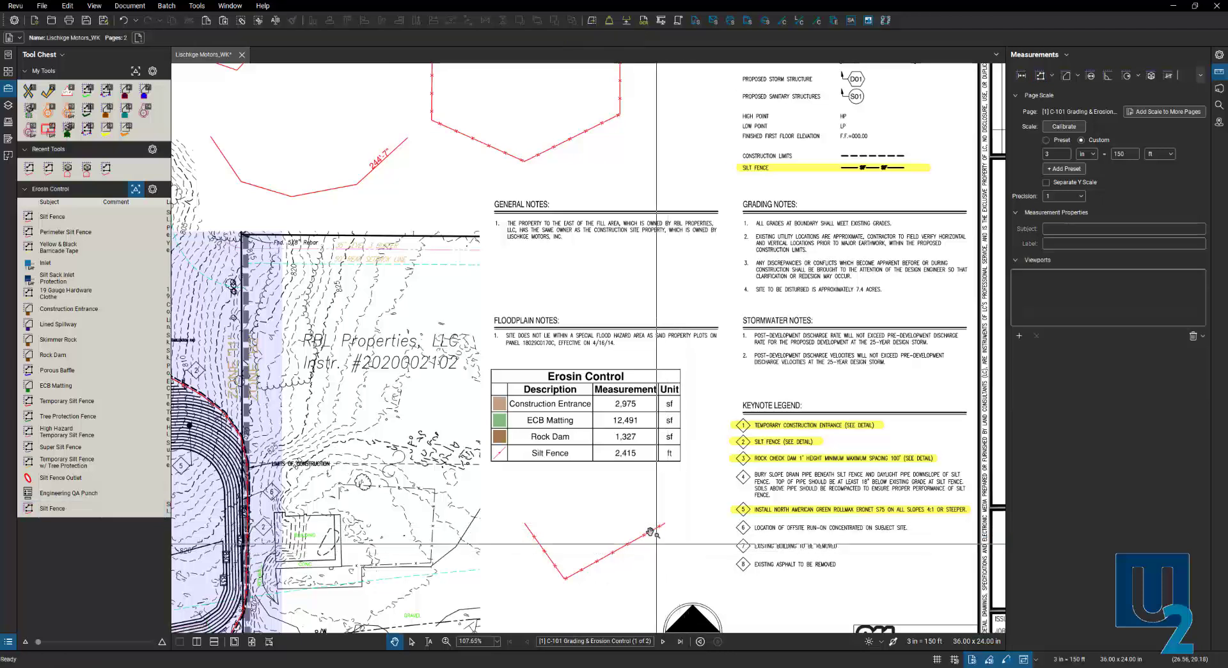
pyautogui.click(632, 542)
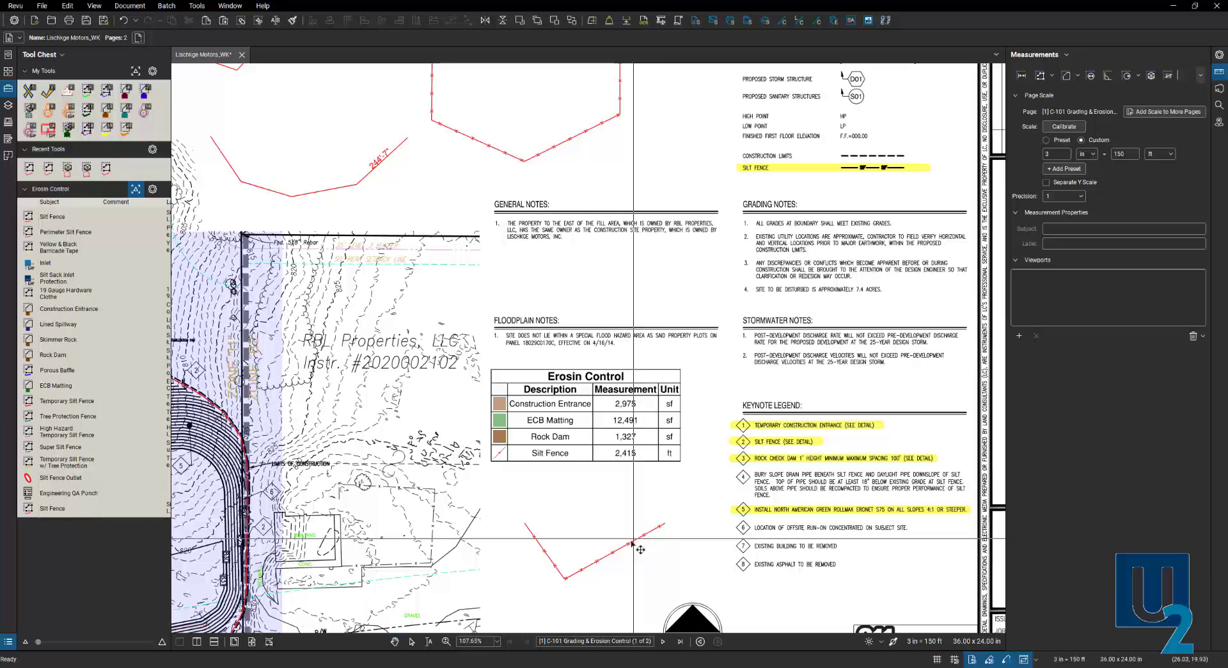
pyautogui.click(632, 543)
pyautogui.press('Delete')
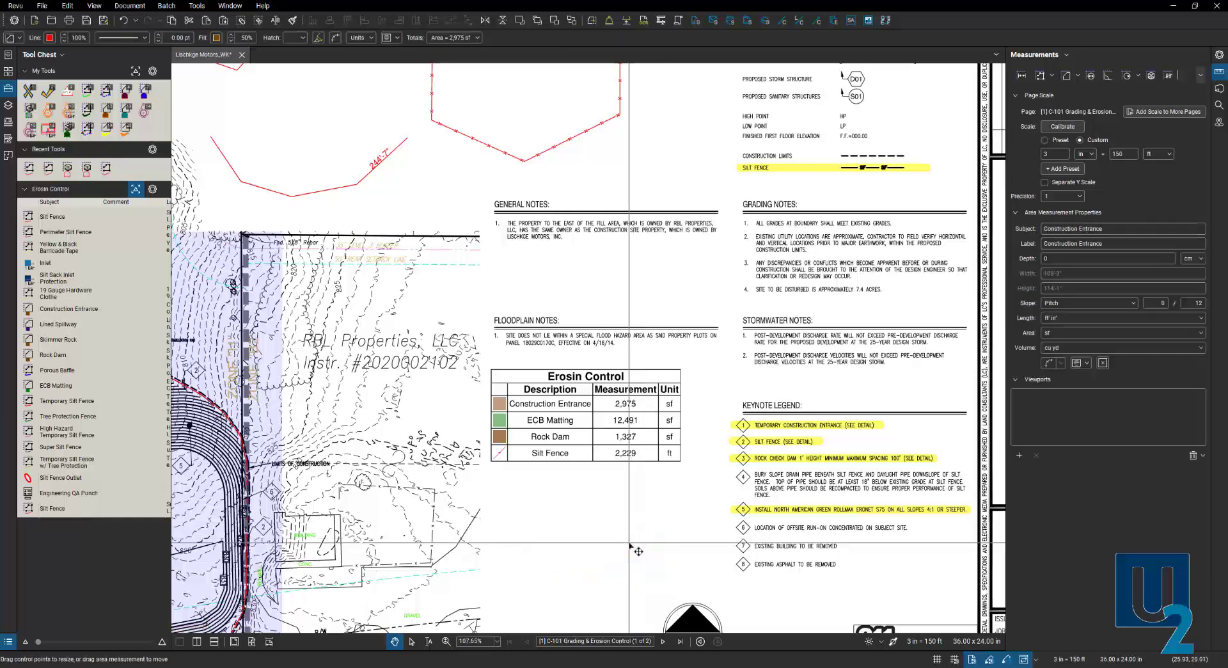